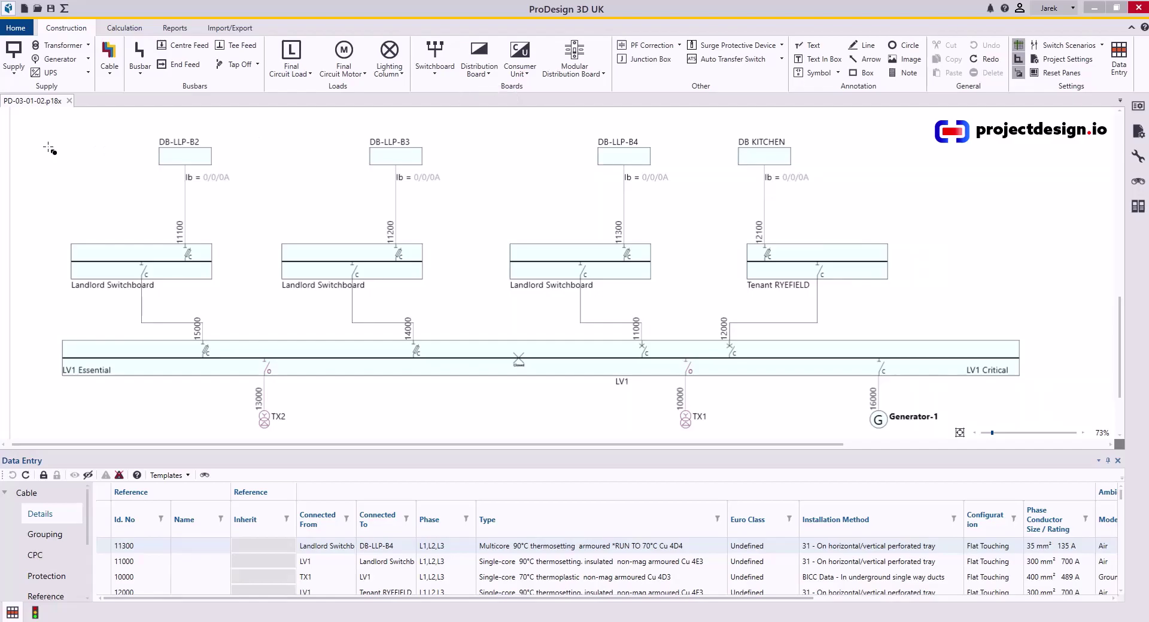
{"action": "mouse_move", "coordinate": [4, 94]}
{"action": "left_mouse_down"}
{"action": "mouse_move", "coordinate": [24, 114]}
{"action": "mouse_move", "coordinate": [85, 119]}
{"action": "left_mouse_up"}
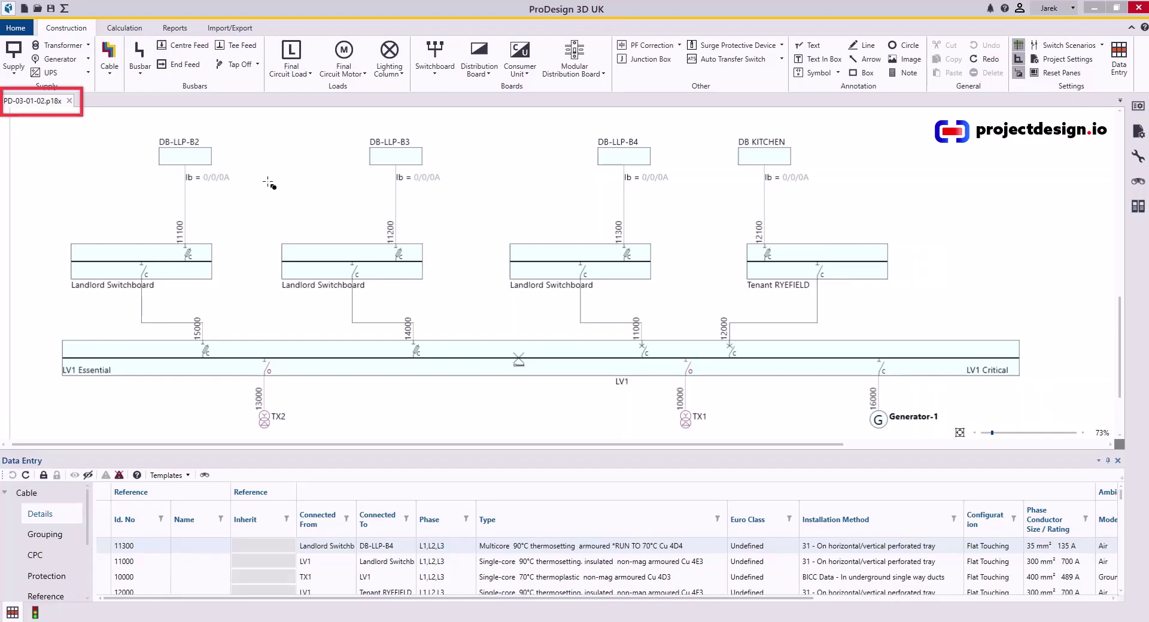
{"action": "key", "text": "Escape"}
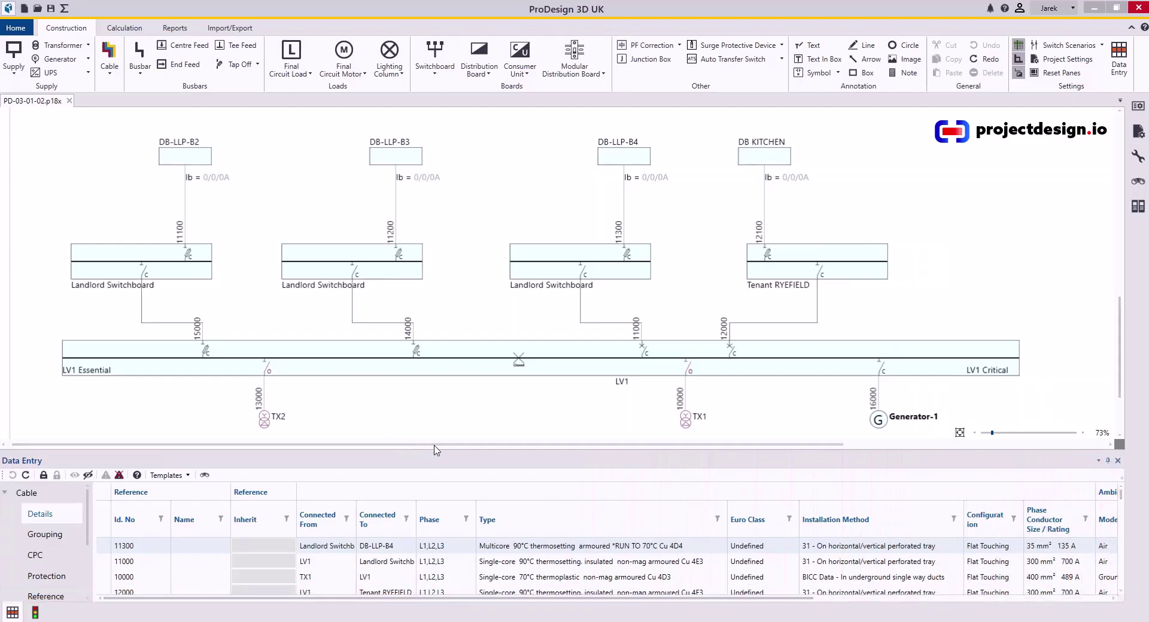
- Enlarge the Data Entry area upward over the schematic so that more table rows fit
{"action": "left_click_drag", "start_coordinate": [440, 452], "coordinate": [445, 390]}
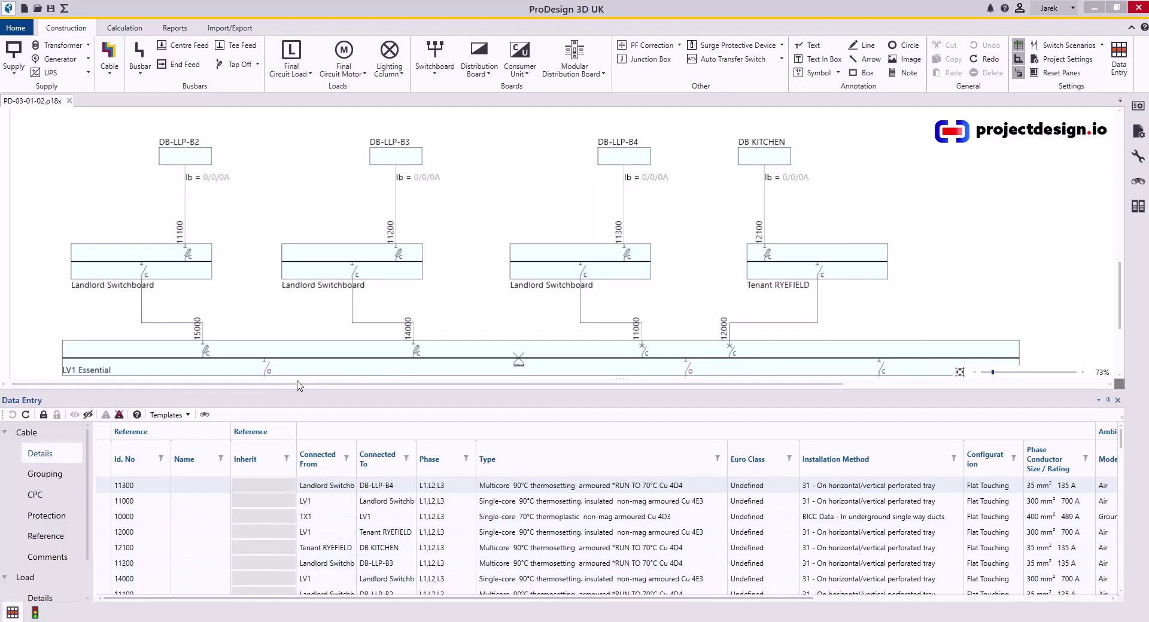
{"action": "left_click_drag", "start_coordinate": [432, 388], "coordinate": [423, 273]}
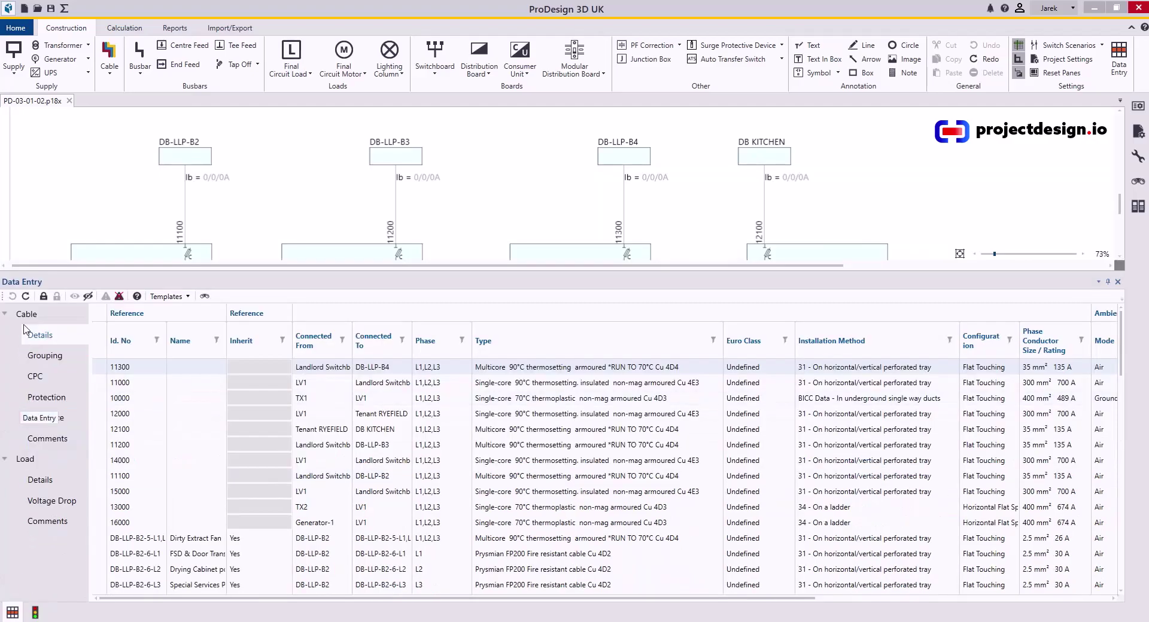
{"action": "mouse_move", "coordinate": [2, 305]}
{"action": "left_mouse_down"}
{"action": "mouse_move", "coordinate": [77, 402]}
{"action": "mouse_move", "coordinate": [90, 449]}
{"action": "left_mouse_up"}
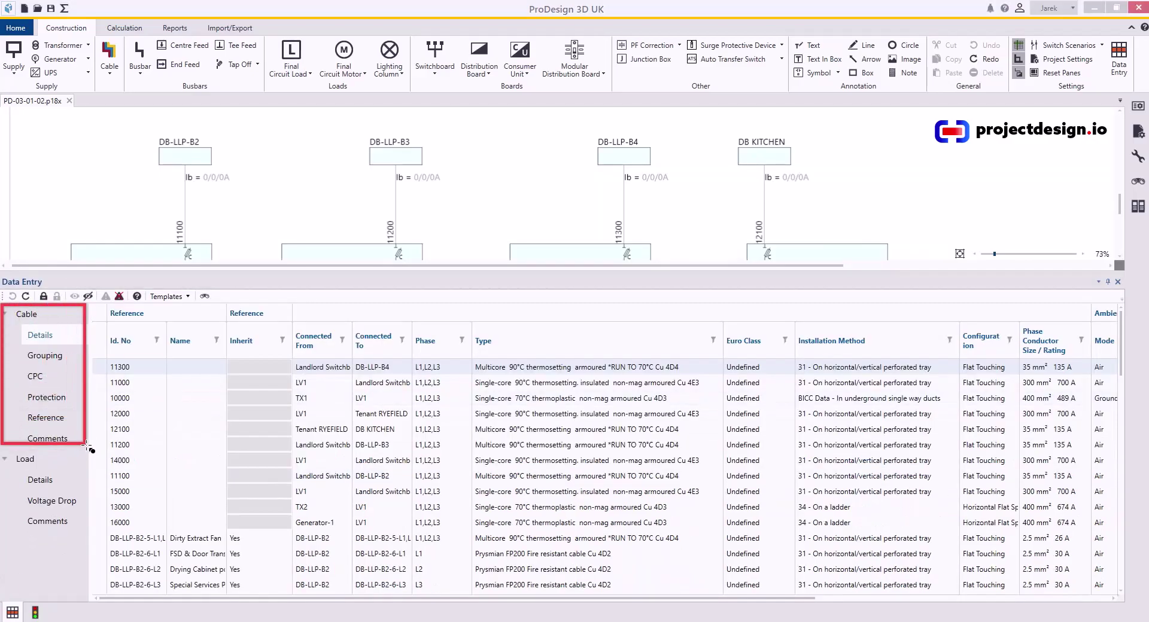
{"action": "left_click_drag", "start_coordinate": [2, 449], "coordinate": [9, 468]}
{"action": "left_click_drag", "start_coordinate": [49, 506], "coordinate": [89, 544]}
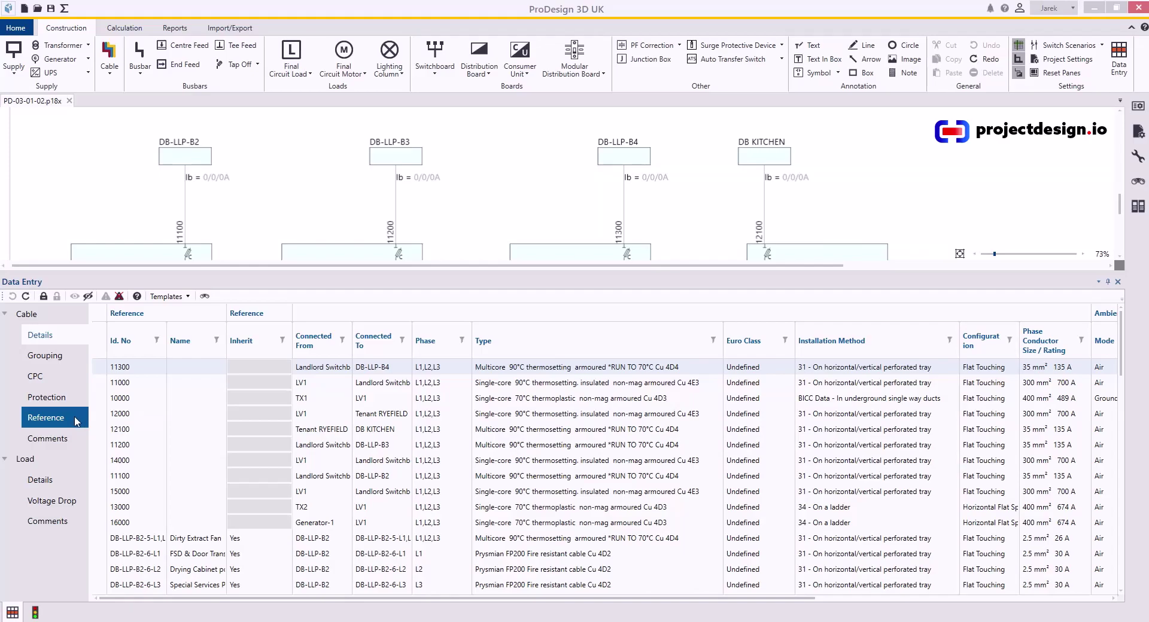
- Show the load details table, widen its Id. No and Name columns, and look through the listed loads
{"action": "left_click", "coordinate": [28, 465]}
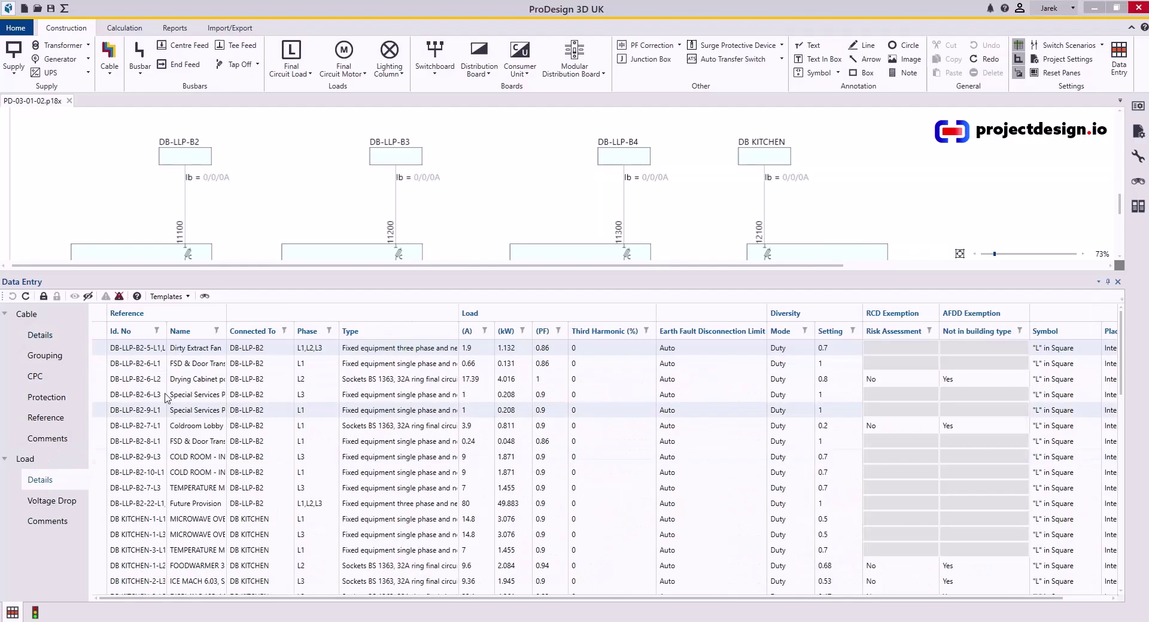
{"action": "left_click_drag", "start_coordinate": [227, 330], "coordinate": [322, 331]}
{"action": "scroll", "coordinate": [272, 394], "scroll_direction": "down", "scroll_amount": 4}
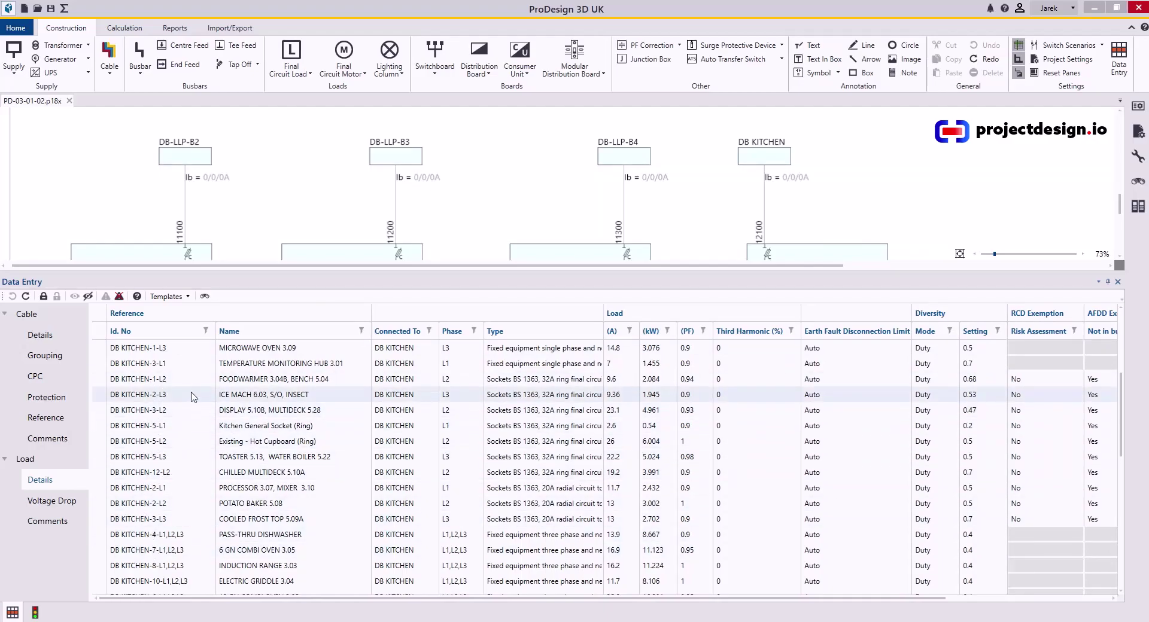
{"action": "scroll", "coordinate": [169, 473], "scroll_direction": "down", "scroll_amount": 5}
{"action": "scroll", "coordinate": [169, 476], "scroll_direction": "down", "scroll_amount": 5}
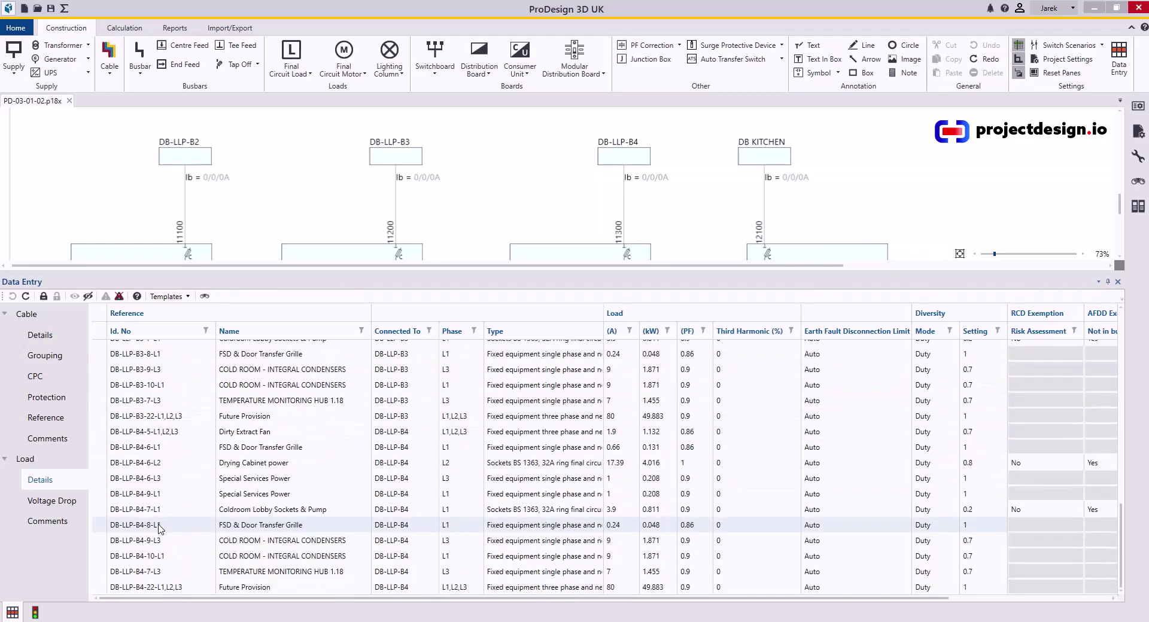
{"action": "scroll", "coordinate": [156, 509], "scroll_direction": "up", "scroll_amount": 4}
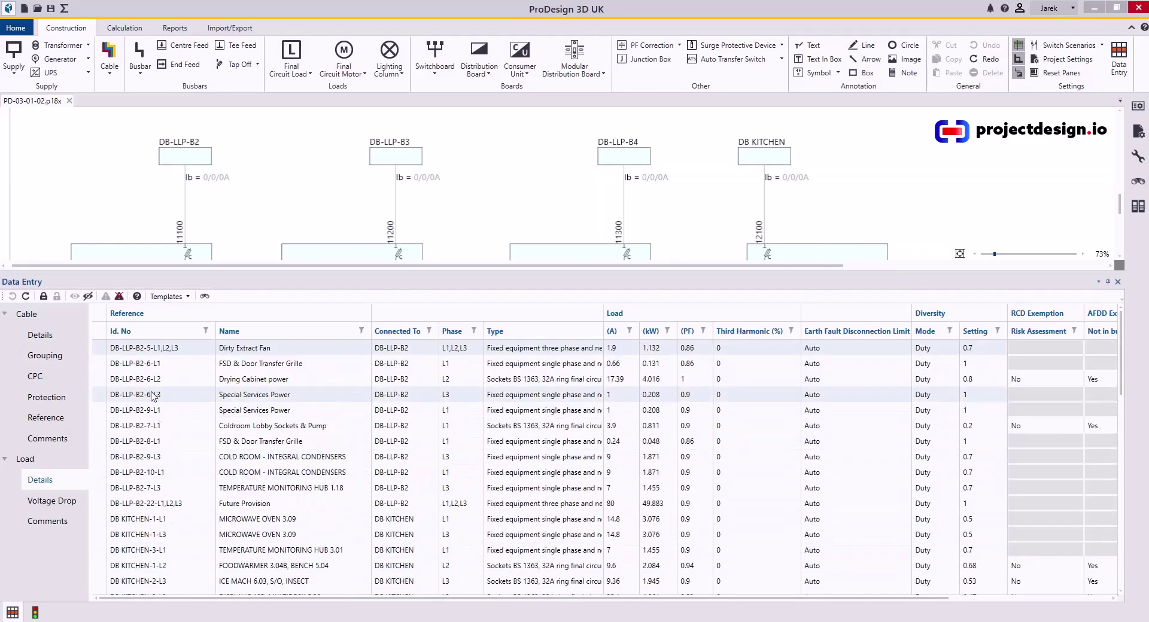
- Filter the load details to rows whose Id. No contains "Kitchen" and look through them
{"action": "left_click", "coordinate": [205, 330]}
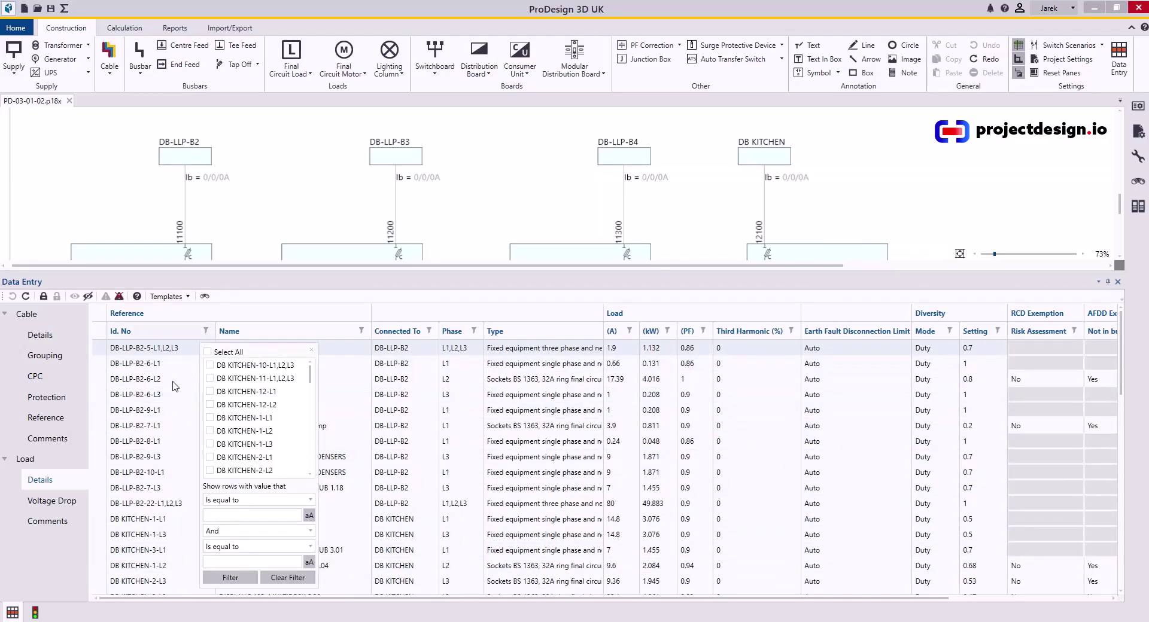
{"action": "left_click", "coordinate": [226, 515]}
{"action": "type", "text": "Kitchen"}
{"action": "key", "text": "Return"}
{"action": "left_click", "coordinate": [269, 504]}
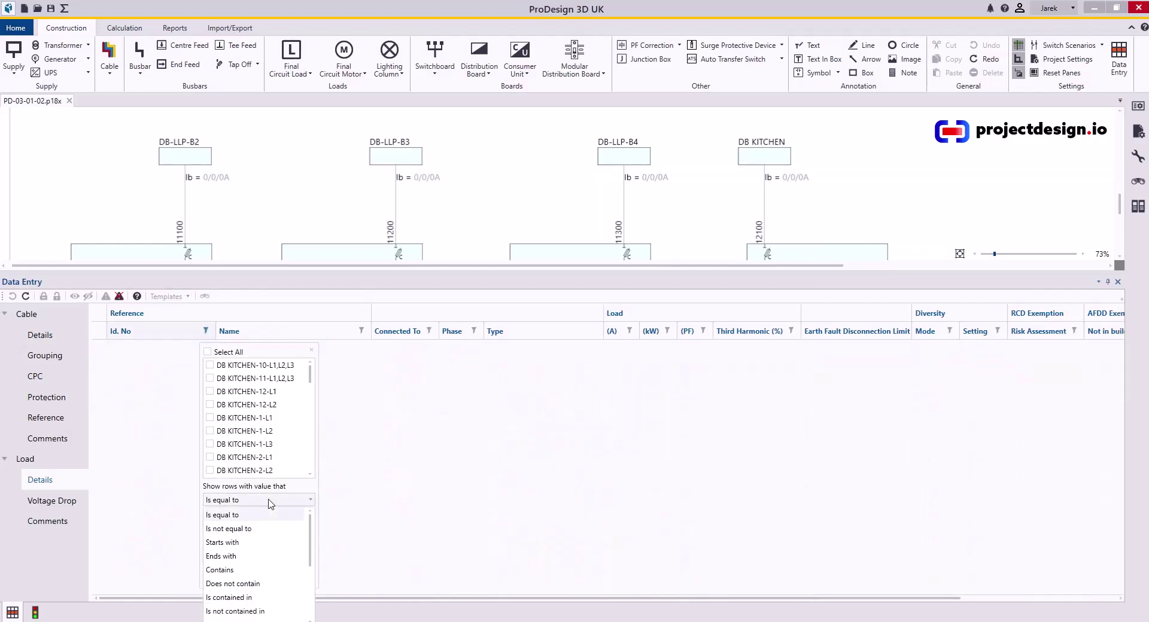
{"action": "left_click", "coordinate": [239, 570]}
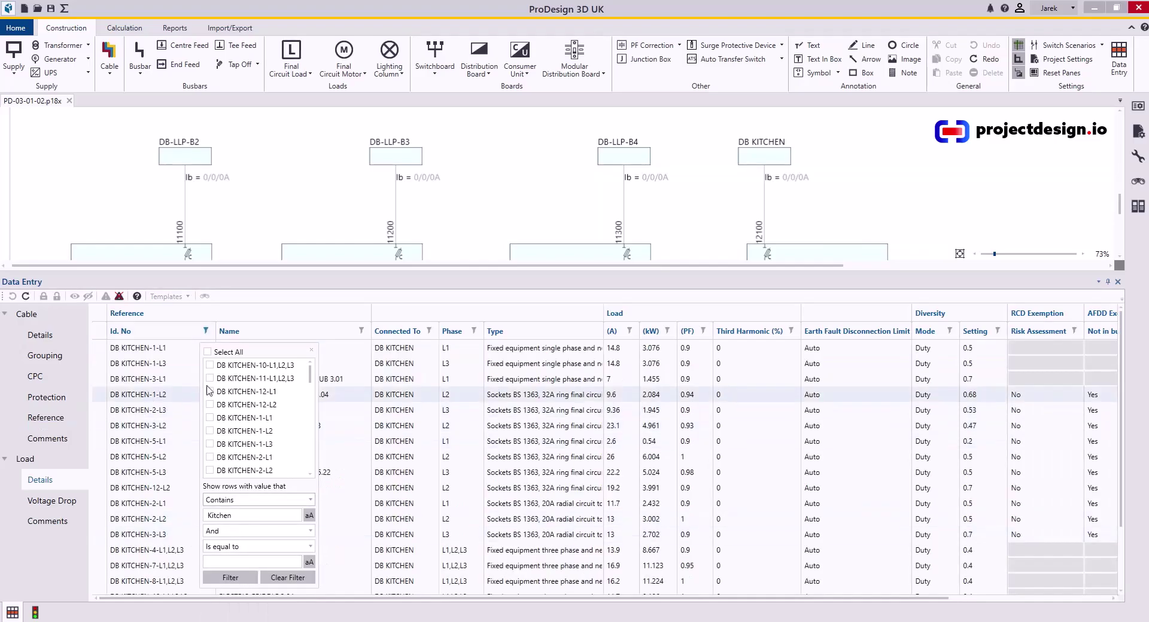
{"action": "scroll", "coordinate": [162, 447], "scroll_direction": "down", "scroll_amount": 3}
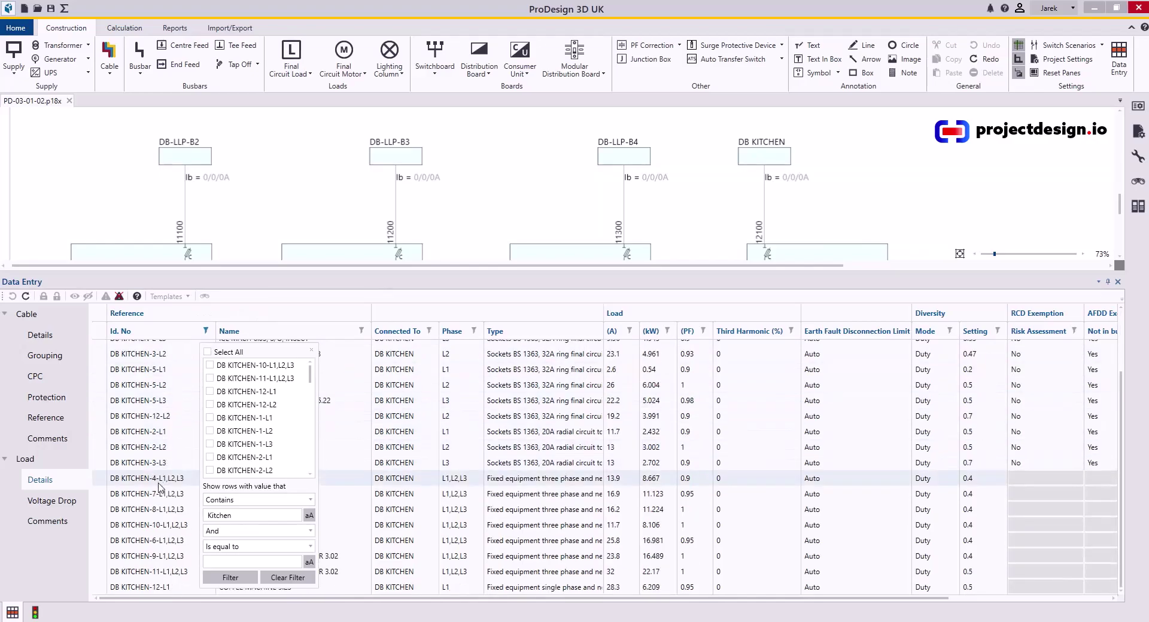
{"action": "left_click", "coordinate": [311, 352]}
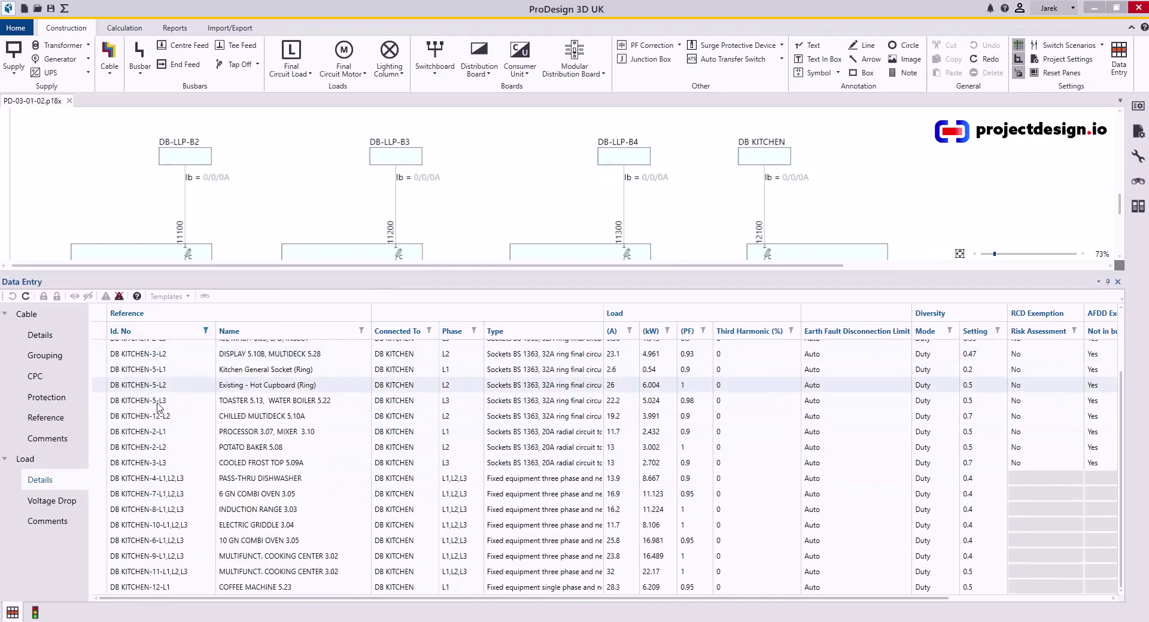
{"action": "scroll", "coordinate": [159, 476], "scroll_direction": "up", "scroll_amount": 3}
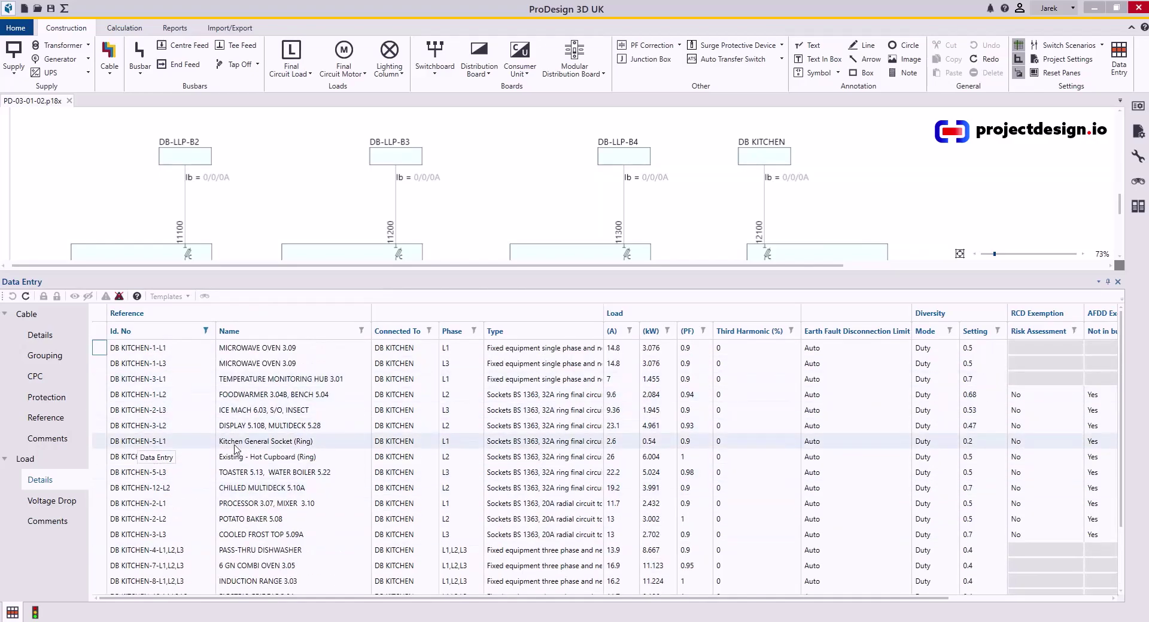
{"action": "scroll", "coordinate": [180, 418], "scroll_direction": "down", "scroll_amount": 3}
{"action": "scroll", "coordinate": [197, 323], "scroll_direction": "up", "scroll_amount": 3}
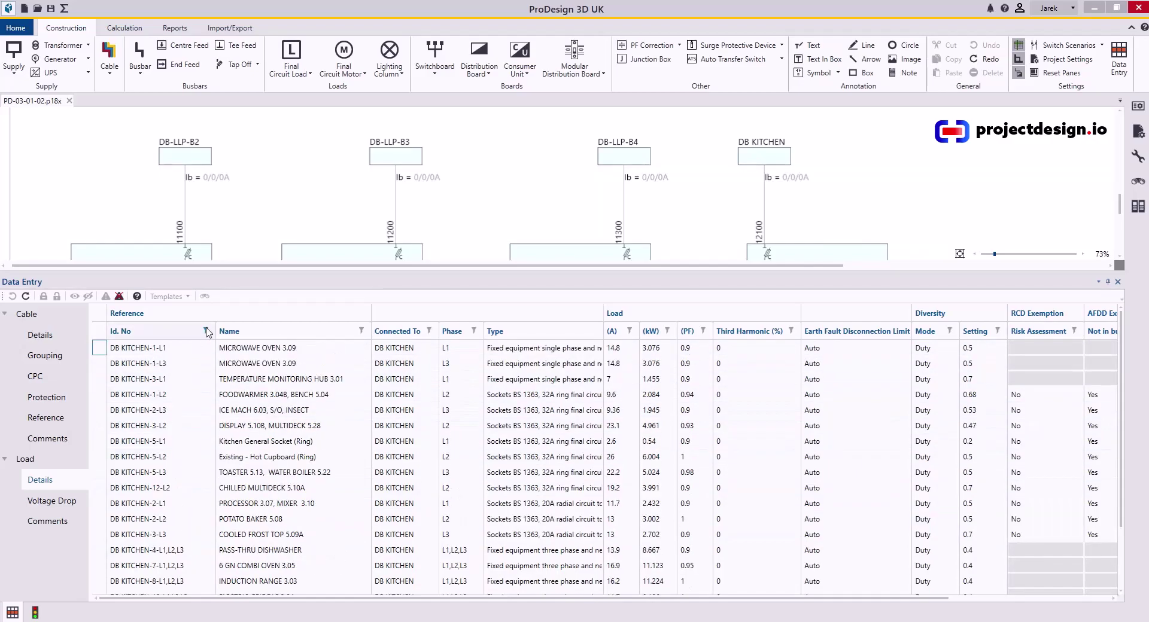
- Clear the Id. No filter and sort the load details by name in ascending order
{"action": "left_click", "coordinate": [205, 330]}
{"action": "left_click", "coordinate": [273, 580]}
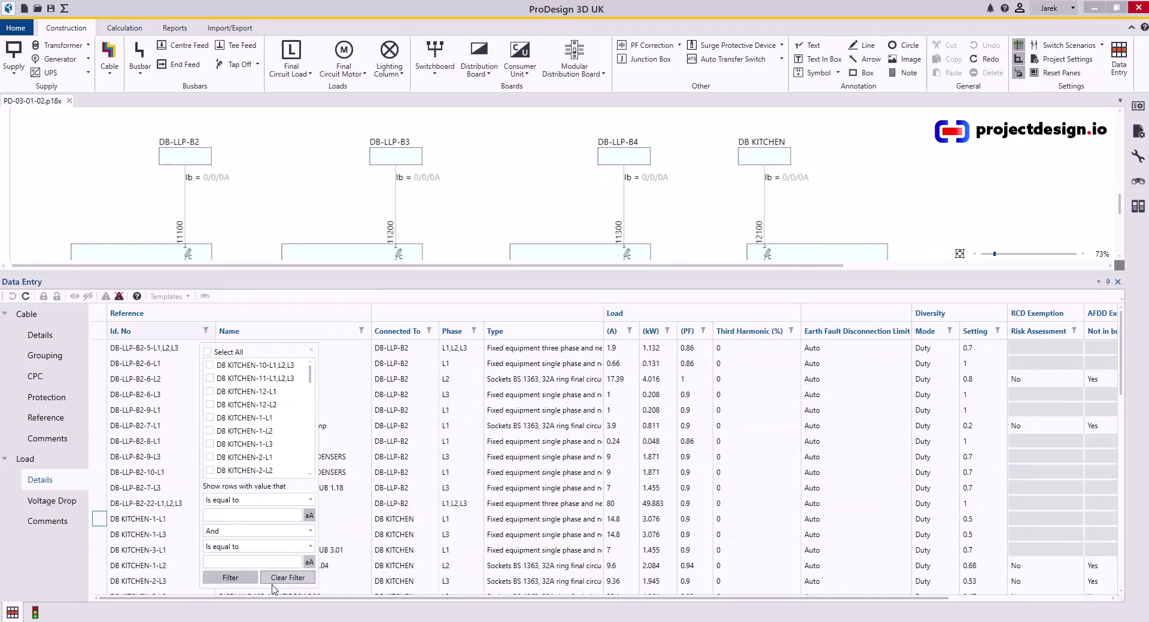
{"action": "left_click", "coordinate": [290, 332]}
- Filter the load details to rows whose Name contains "ring"
{"action": "left_click", "coordinate": [361, 331]}
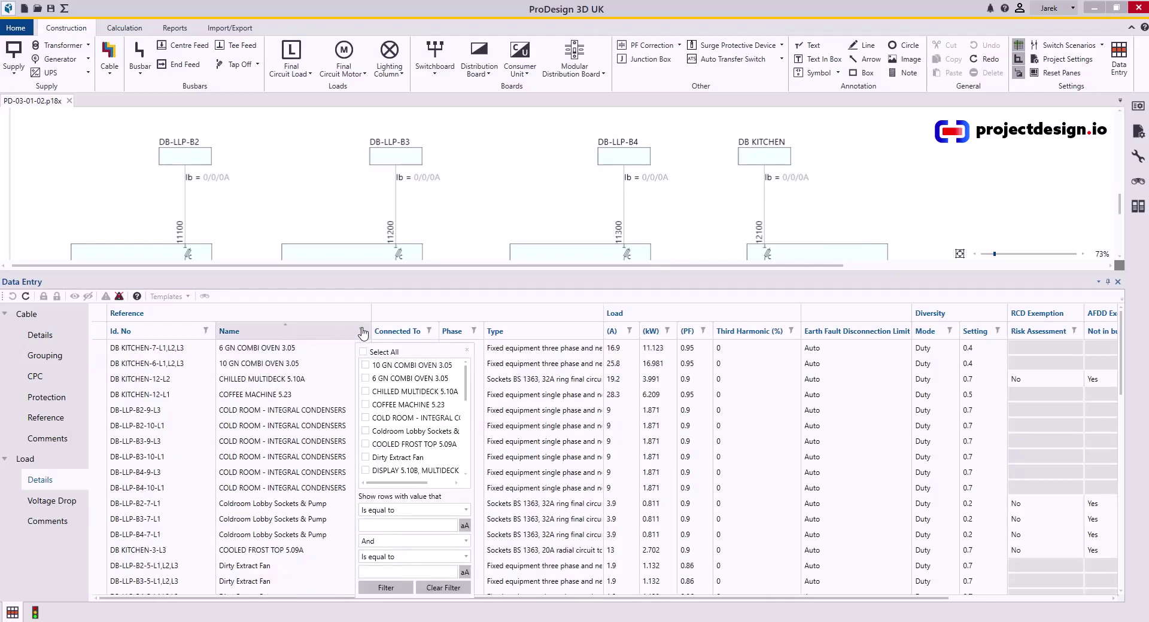
{"action": "left_click", "coordinate": [383, 524]}
{"action": "type", "text": "ring"}
{"action": "left_click", "coordinate": [419, 510]}
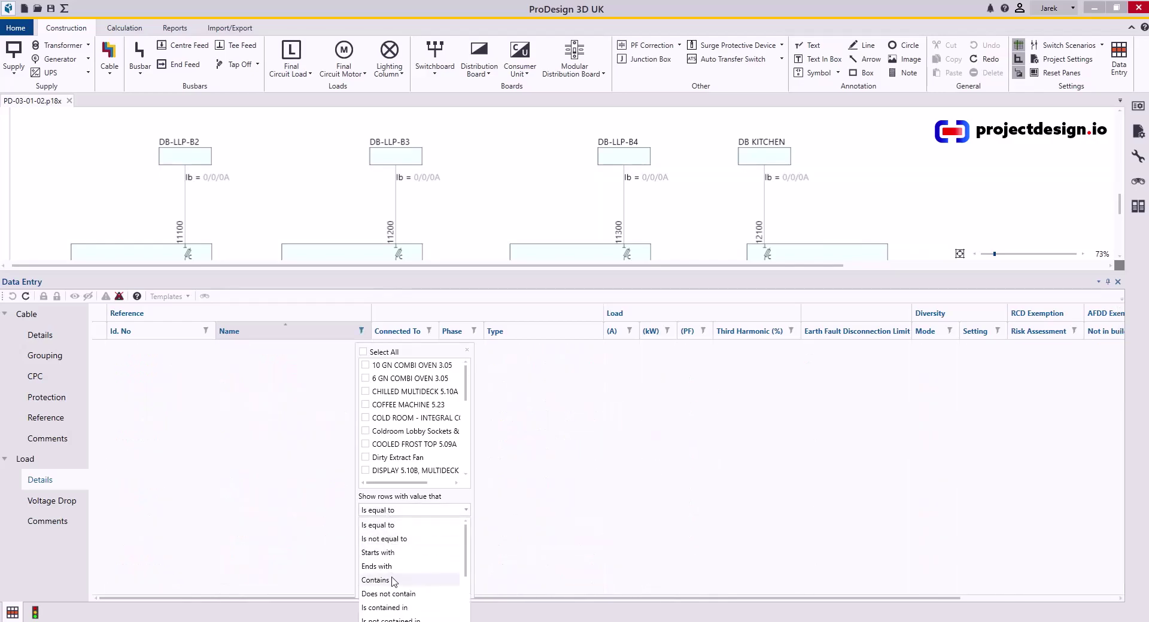
{"action": "left_click", "coordinate": [392, 580]}
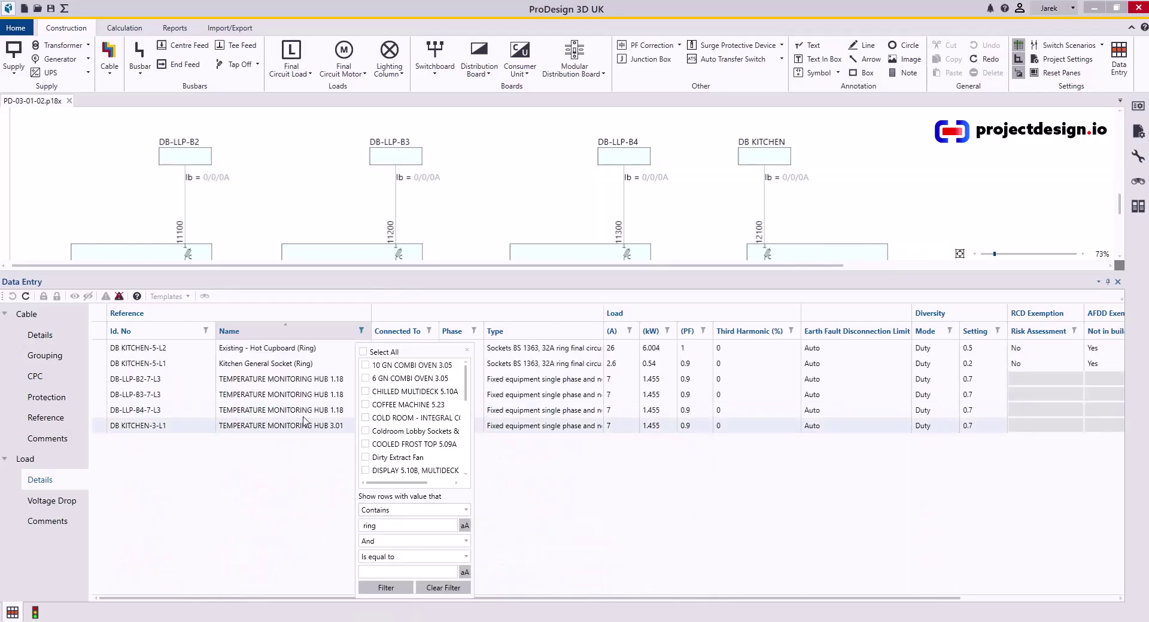
{"action": "left_click", "coordinate": [467, 350]}
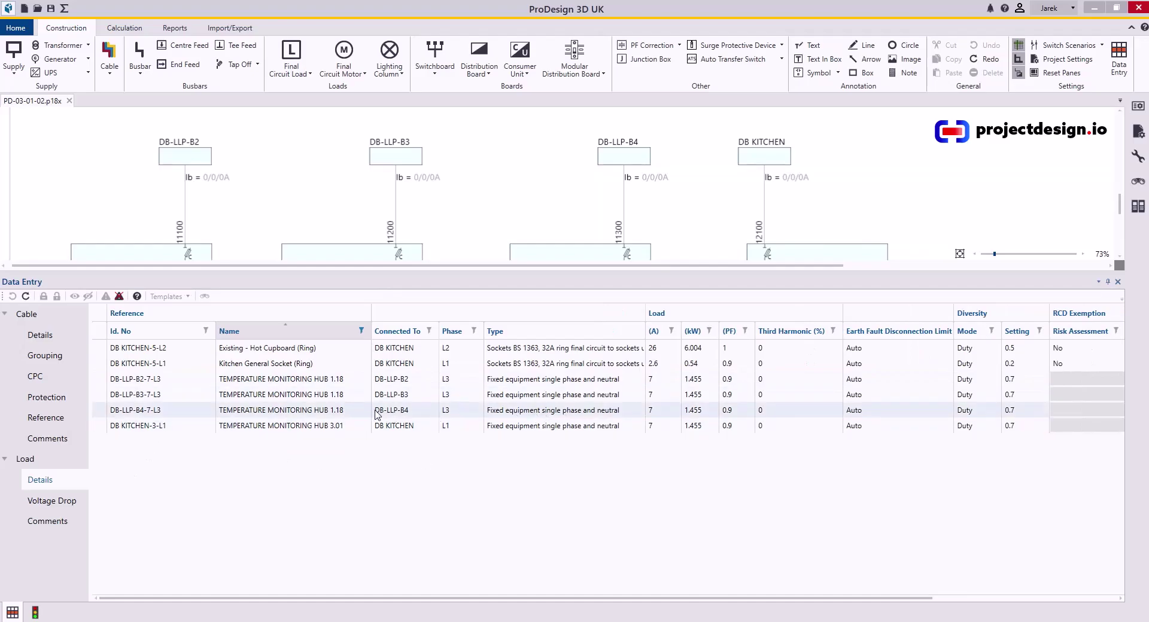
- Select all the temperature monitoring hub rows in the filtered load table together
{"action": "left_click", "coordinate": [193, 379]}
{"action": "left_click", "coordinate": [275, 425]}
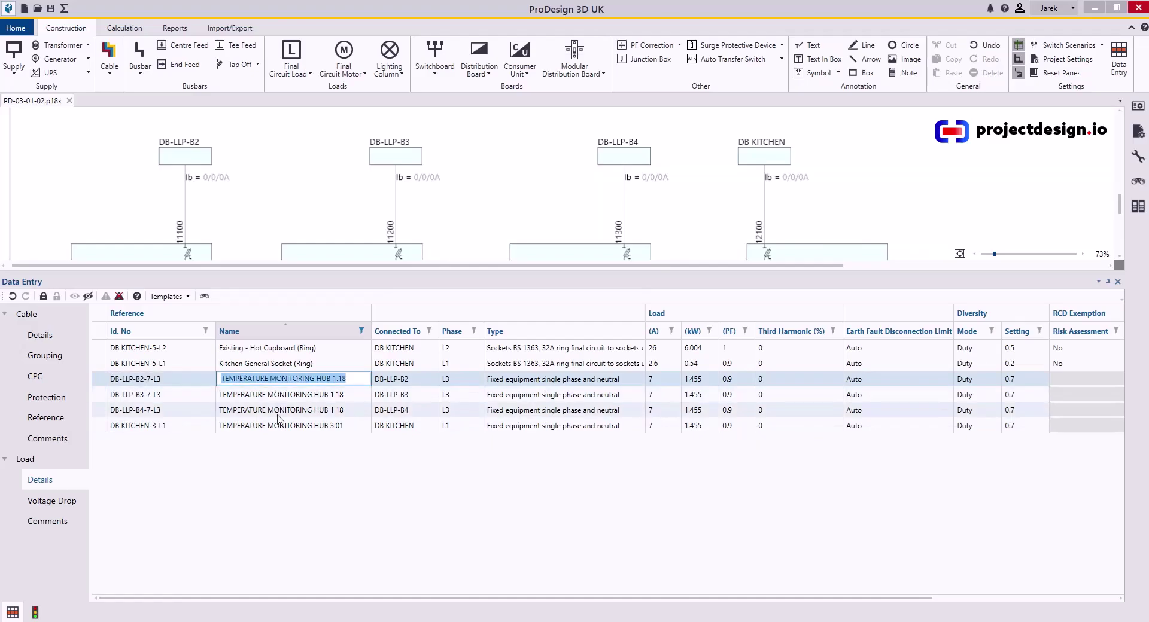
{"action": "left_click", "coordinate": [202, 386], "text": "shift"}
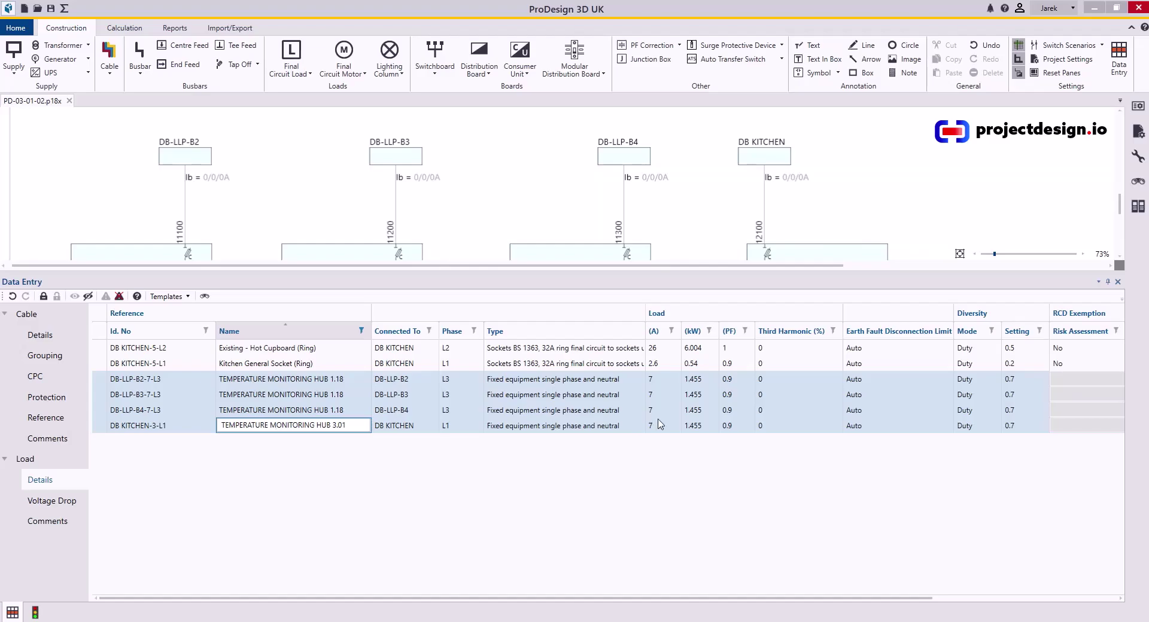
- Adjust the width of the Name column so that the full load names fit
{"action": "left_click", "coordinate": [270, 331]}
{"action": "left_click", "coordinate": [249, 333]}
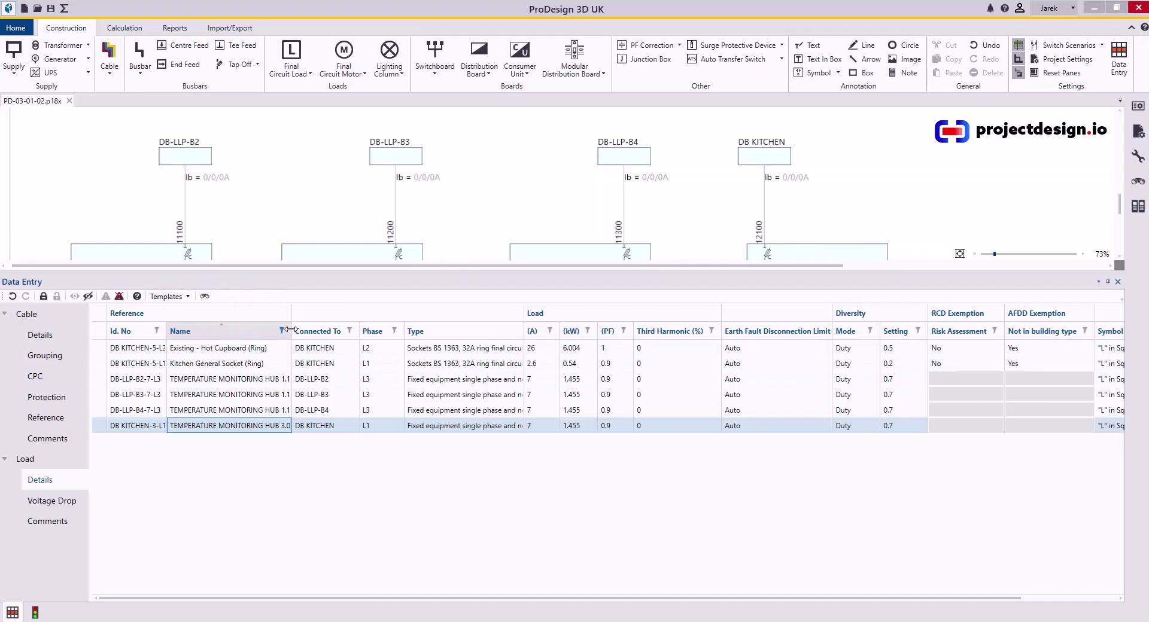
{"action": "left_click_drag", "start_coordinate": [305, 333], "coordinate": [328, 332]}
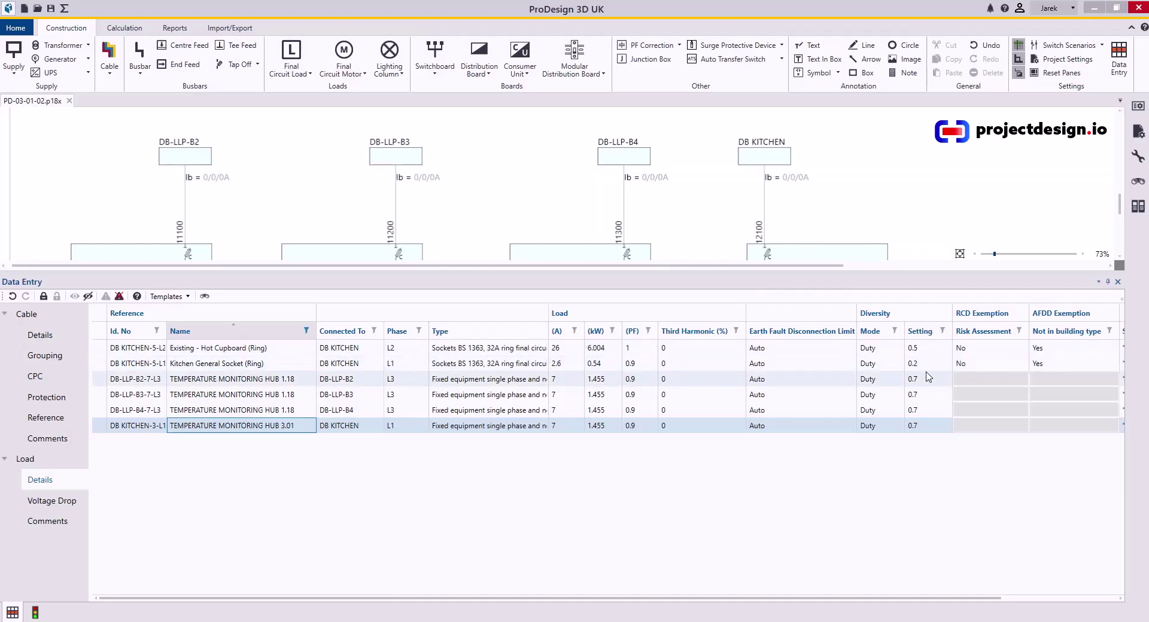
- Set the diversity setting of the Hot Cupboard and Kitchen General Socket rings to 0.6 in one multiple-row edit
{"action": "left_click_drag", "start_coordinate": [180, 348], "coordinate": [179, 363]}
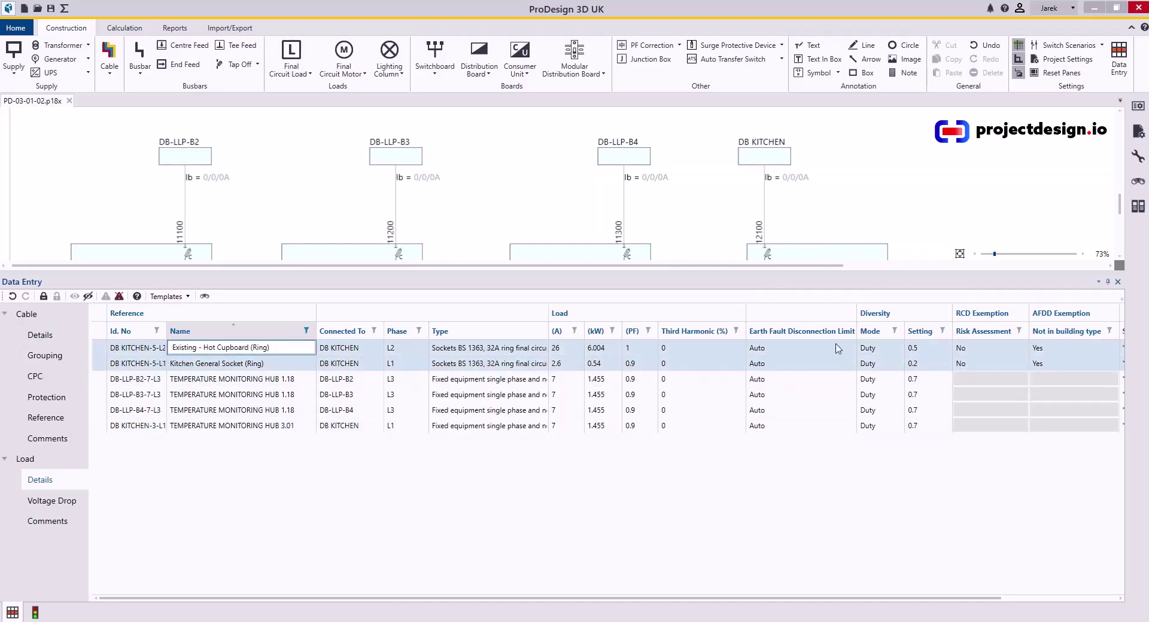
{"action": "left_click", "coordinate": [931, 349]}
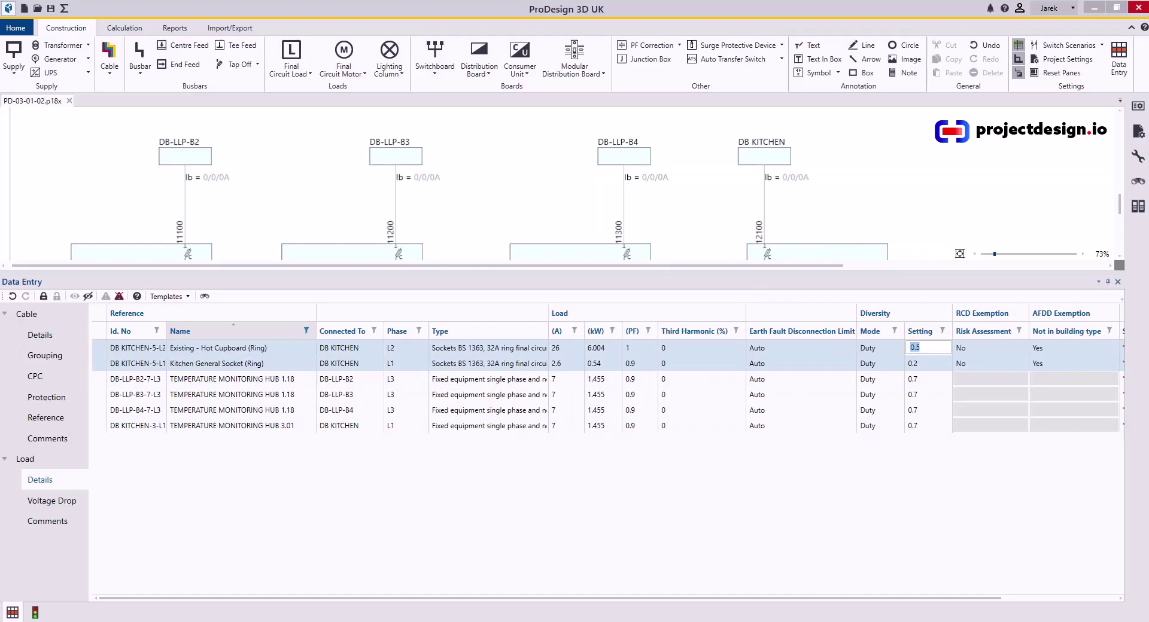
{"action": "type", "text": "0.6"}
{"action": "key", "text": "Return"}
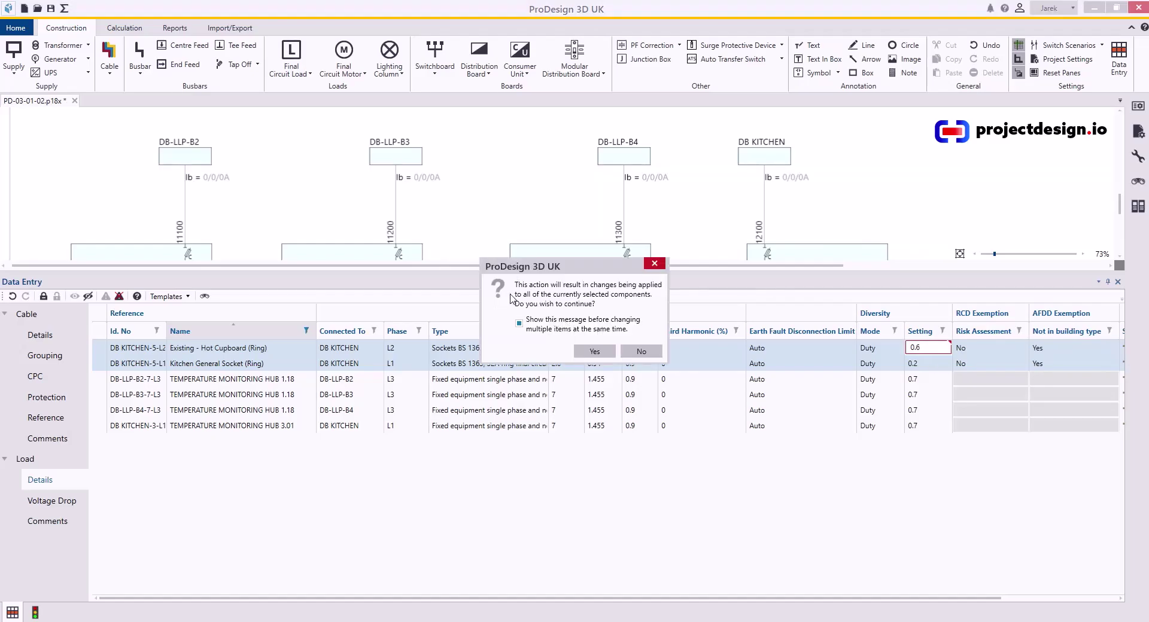
{"action": "left_click", "coordinate": [593, 351]}
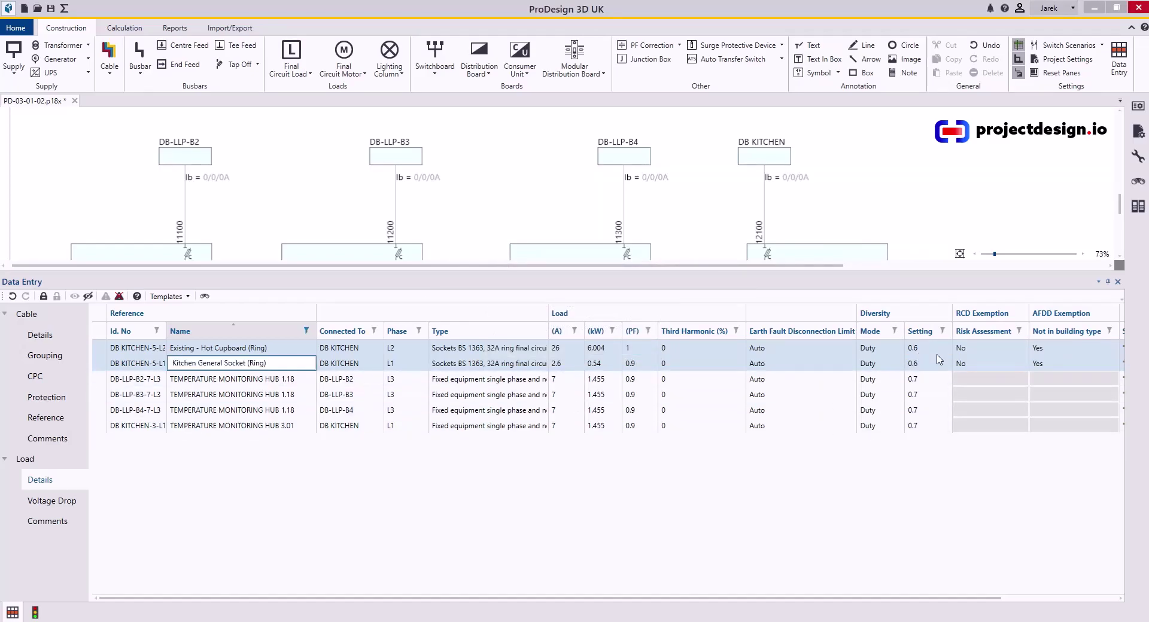
- Set the diversity setting individually to 0.5 for the Hot Cupboard ring and 0.2 for the Kitchen General Socket ring
{"action": "left_click", "coordinate": [931, 346]}
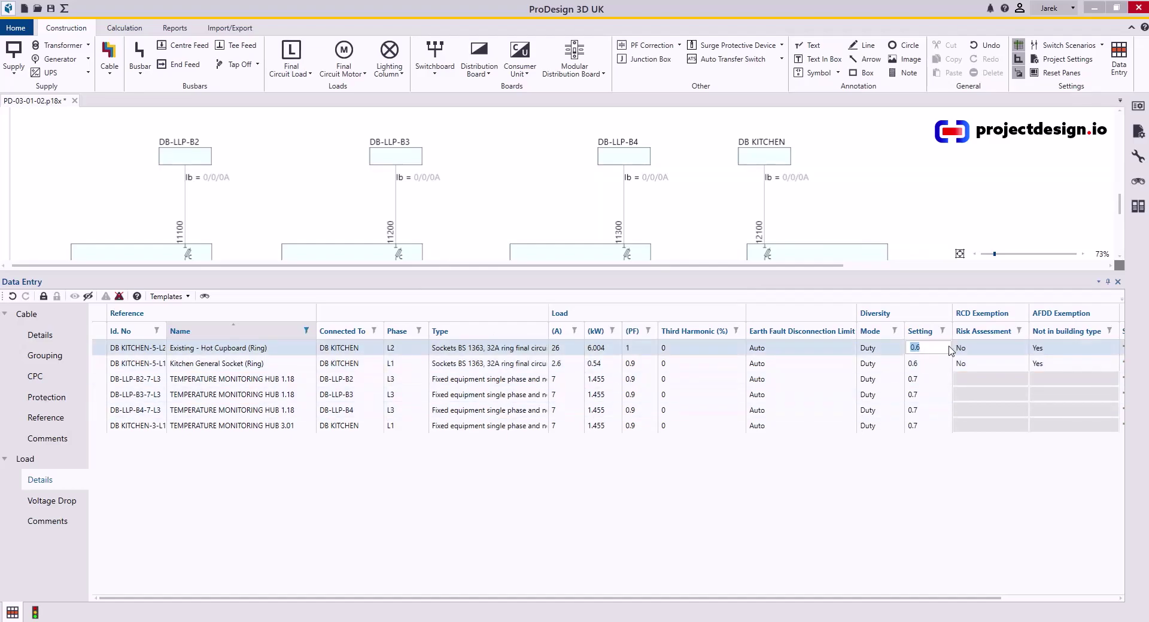
{"action": "type", "text": "05"}
{"action": "left_click", "coordinate": [928, 364]}
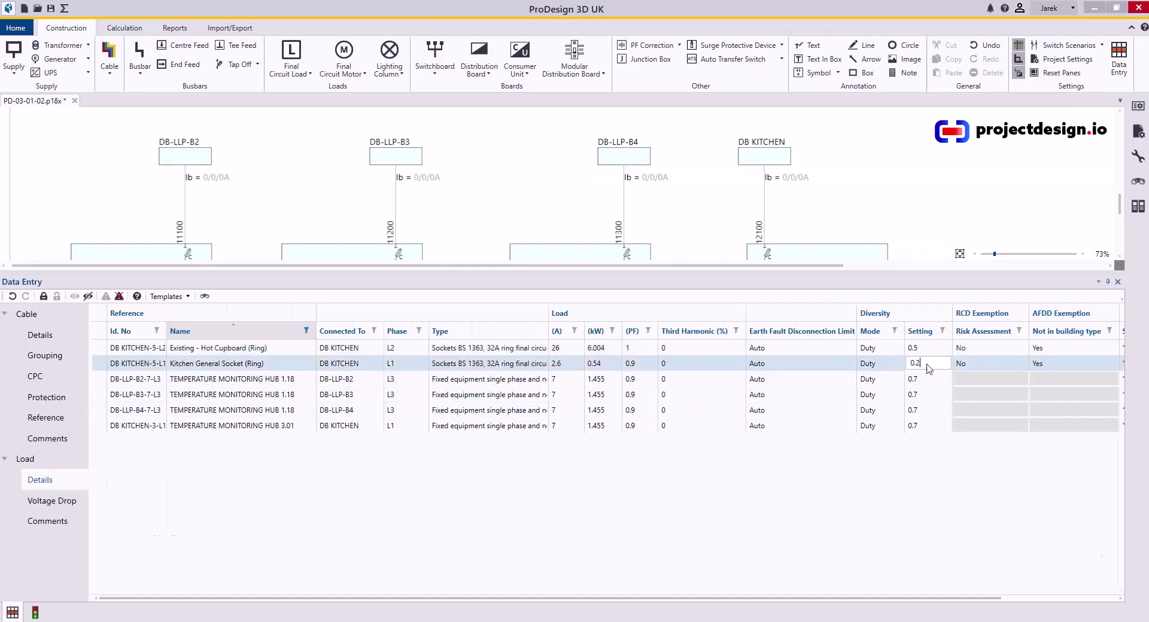
{"action": "type", "text": "0.2"}
- Open the Id. No filter options of the cable Details table
{"action": "left_click", "coordinate": [40, 335]}
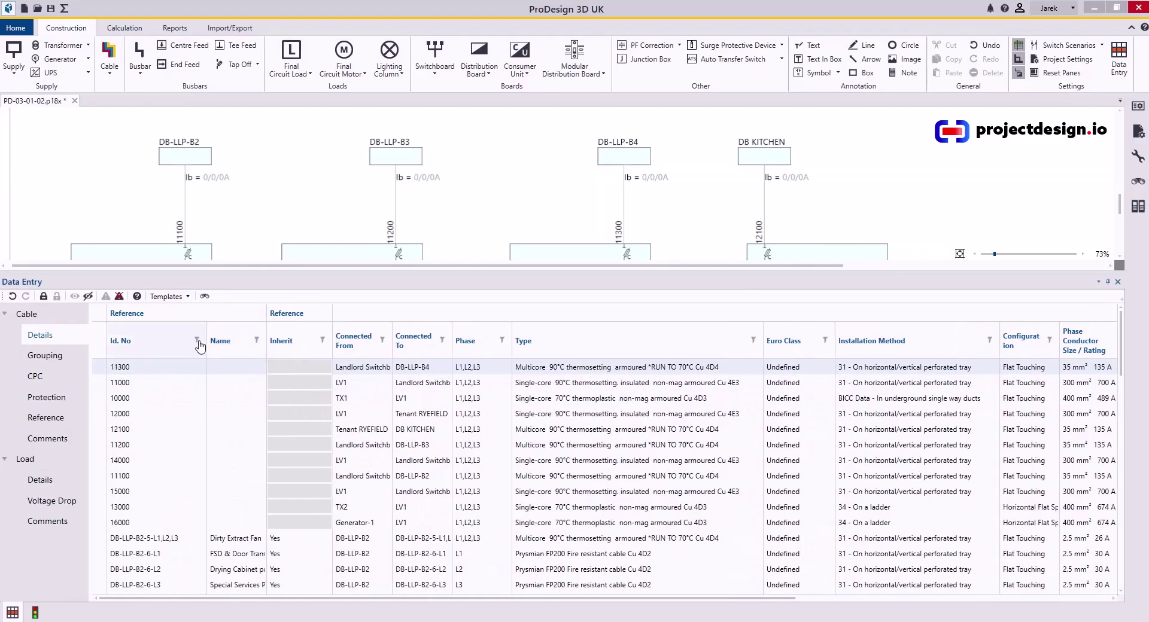
{"action": "left_click", "coordinate": [198, 341]}
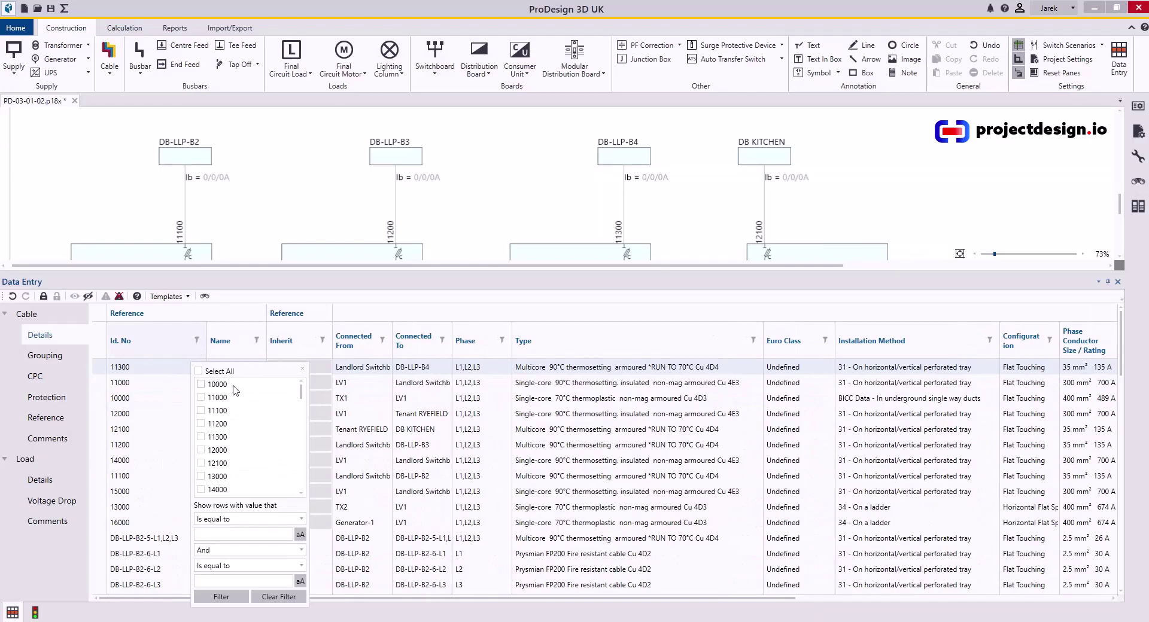
- Try filtering the cables by ticking individual Id. No values such as 10000 and 11200, and clear the ticked values again
{"action": "scroll", "coordinate": [237, 407], "scroll_direction": "down", "scroll_amount": 10}
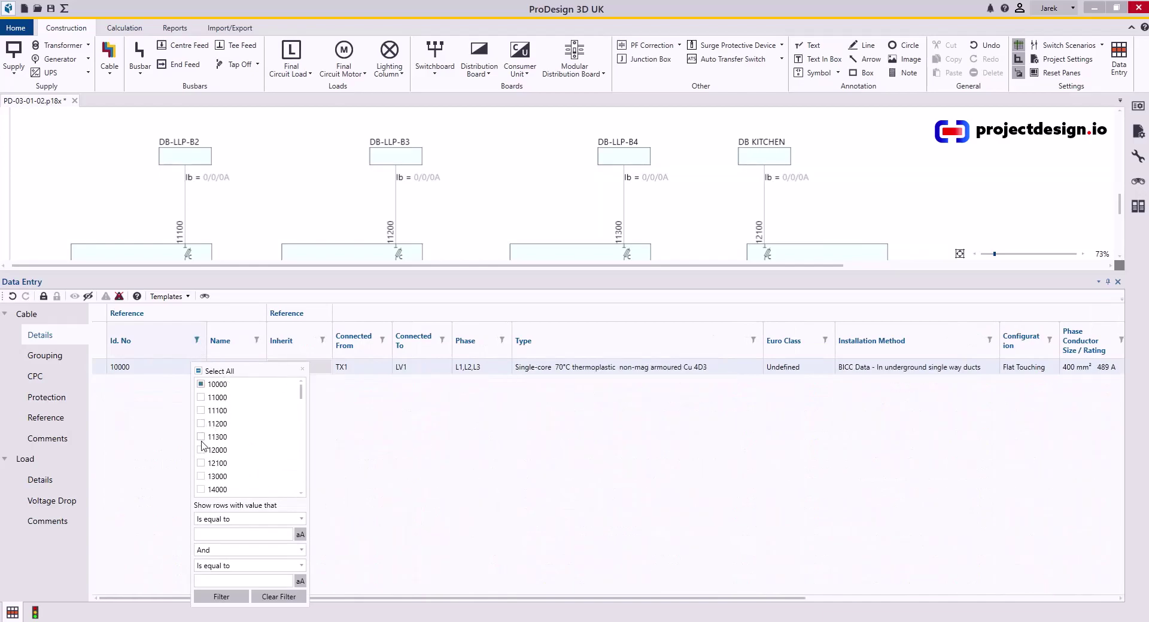
{"action": "left_click", "coordinate": [200, 397]}
{"action": "left_click", "coordinate": [201, 424]}
{"action": "left_click", "coordinate": [201, 398]}
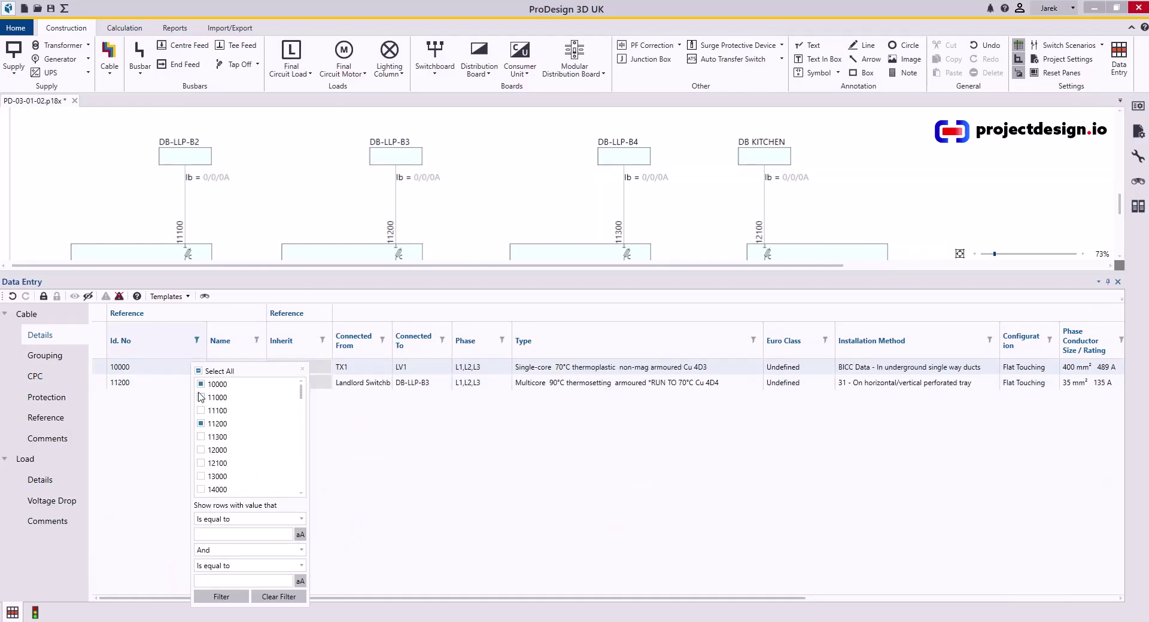
{"action": "left_click", "coordinate": [200, 384]}
{"action": "left_click", "coordinate": [201, 424]}
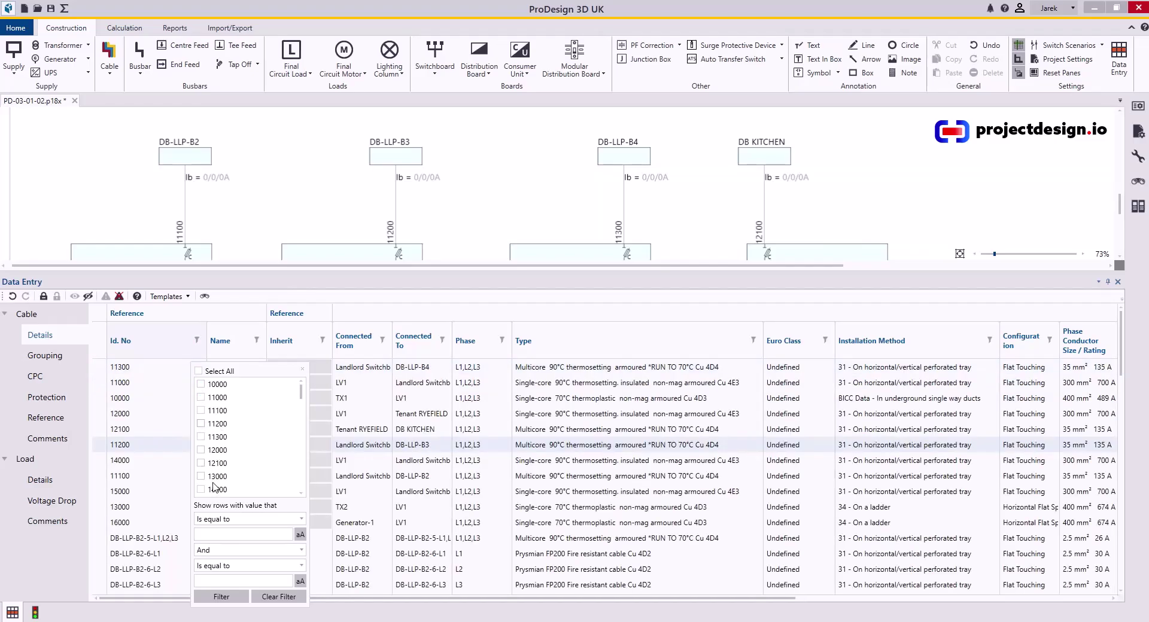
- Filter the cables to those whose Id. No starts with 1
{"action": "scroll", "coordinate": [214, 487], "scroll_direction": "down", "scroll_amount": 10}
{"action": "left_click", "coordinate": [245, 519]}
{"action": "left_click", "coordinate": [229, 554]}
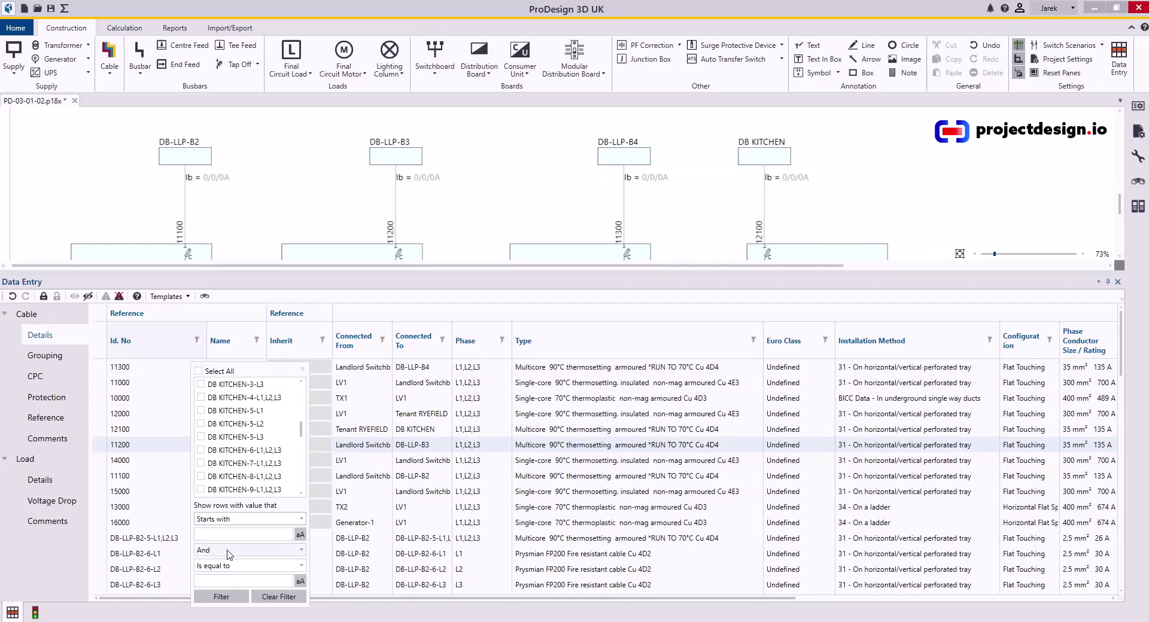
{"action": "left_click", "coordinate": [218, 532]}
{"action": "type", "text": "1"}
{"action": "left_click", "coordinate": [222, 597]}
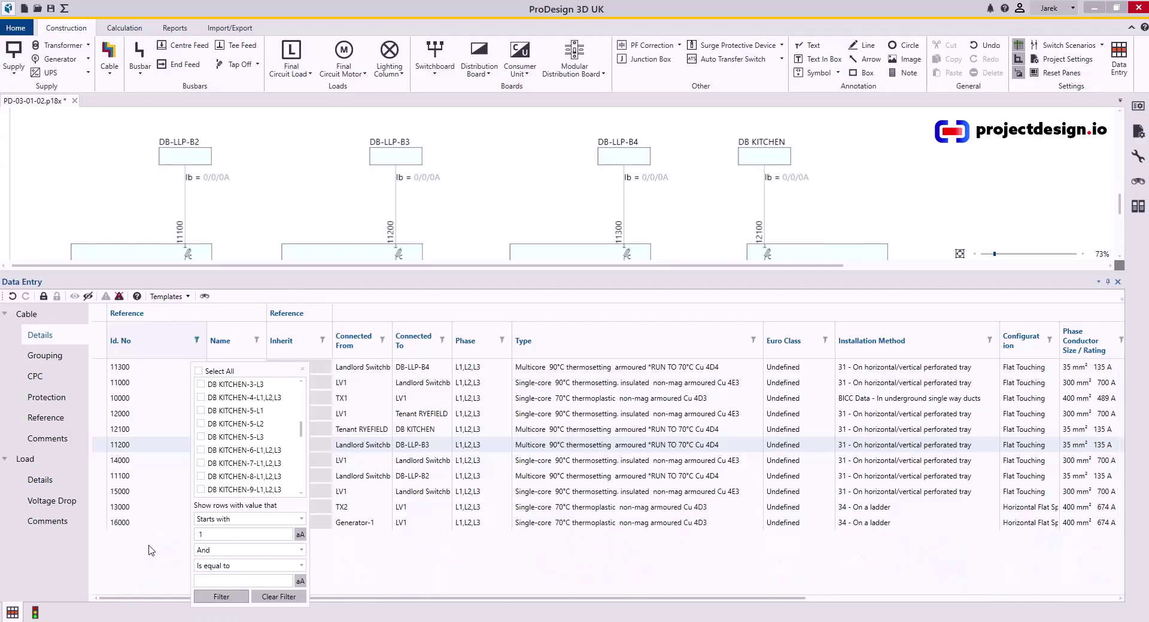
- Filter the cable details to rows whose Id. No does not contain DB and close the filter options
{"action": "left_click", "coordinate": [245, 519]}
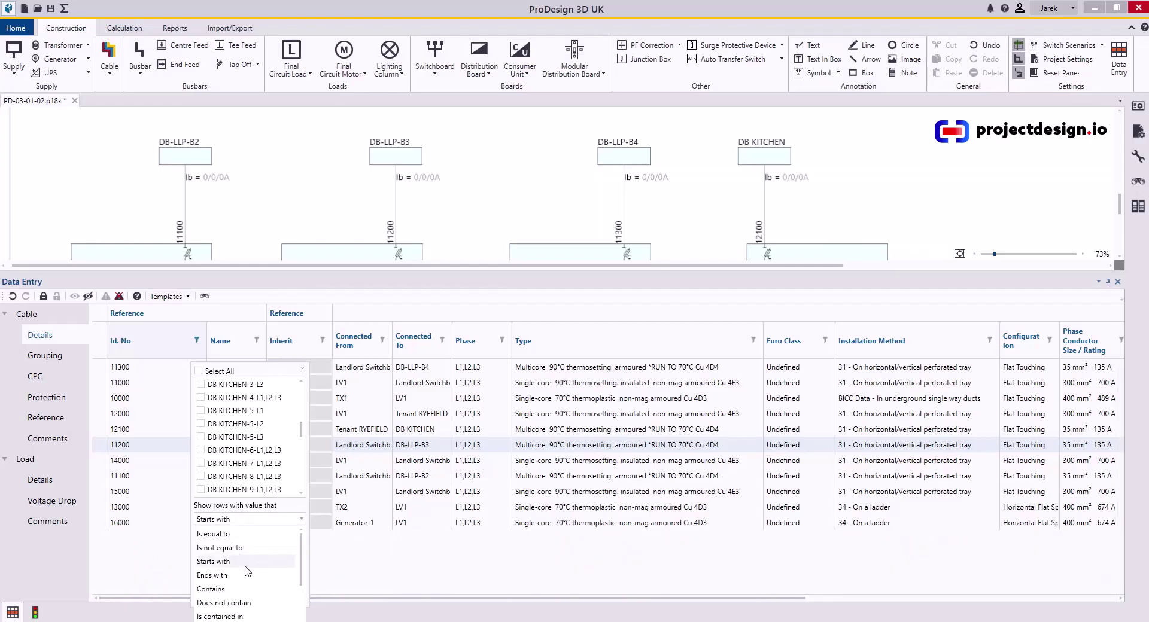
{"action": "left_click", "coordinate": [234, 603]}
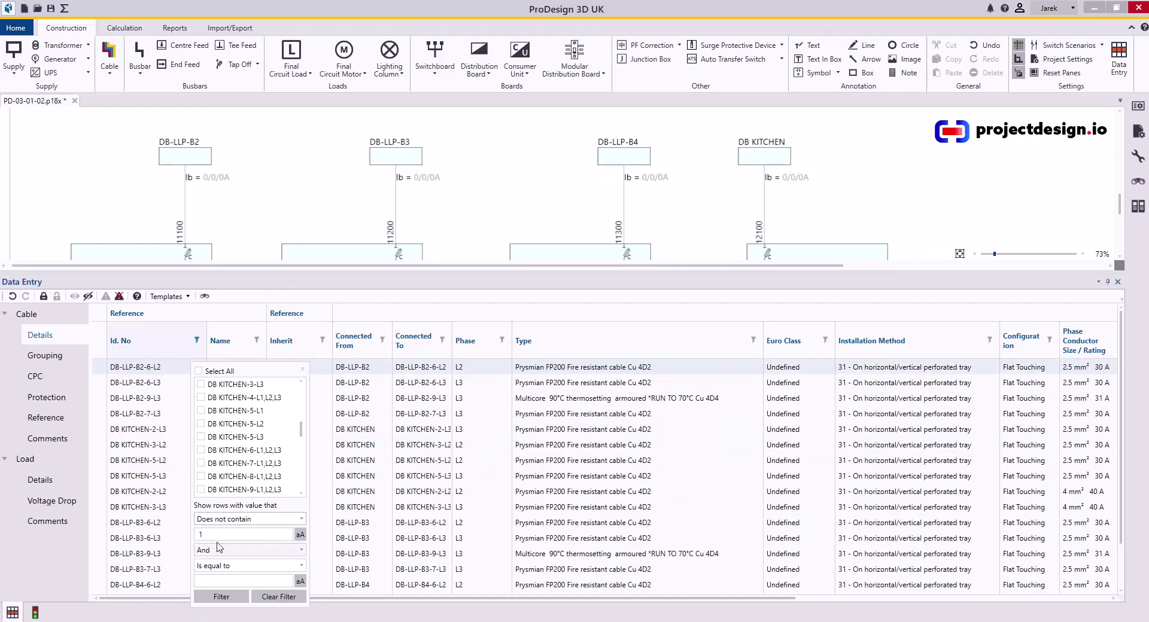
{"action": "type", "text": "D"}
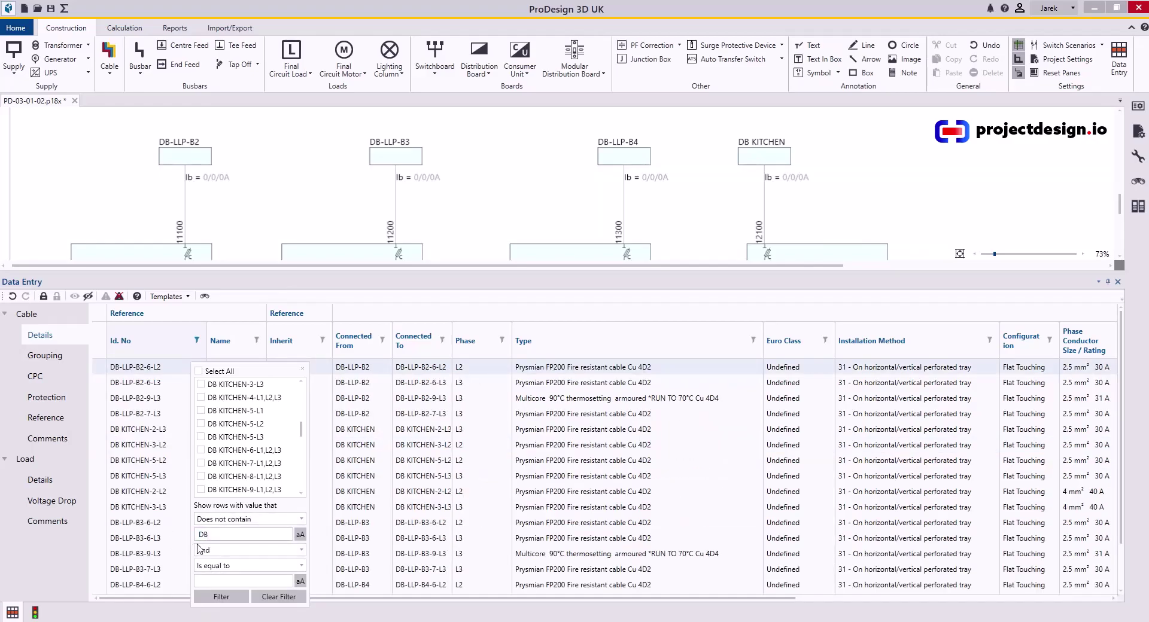
{"action": "type", "text": "B"}
{"action": "left_click", "coordinate": [218, 598]}
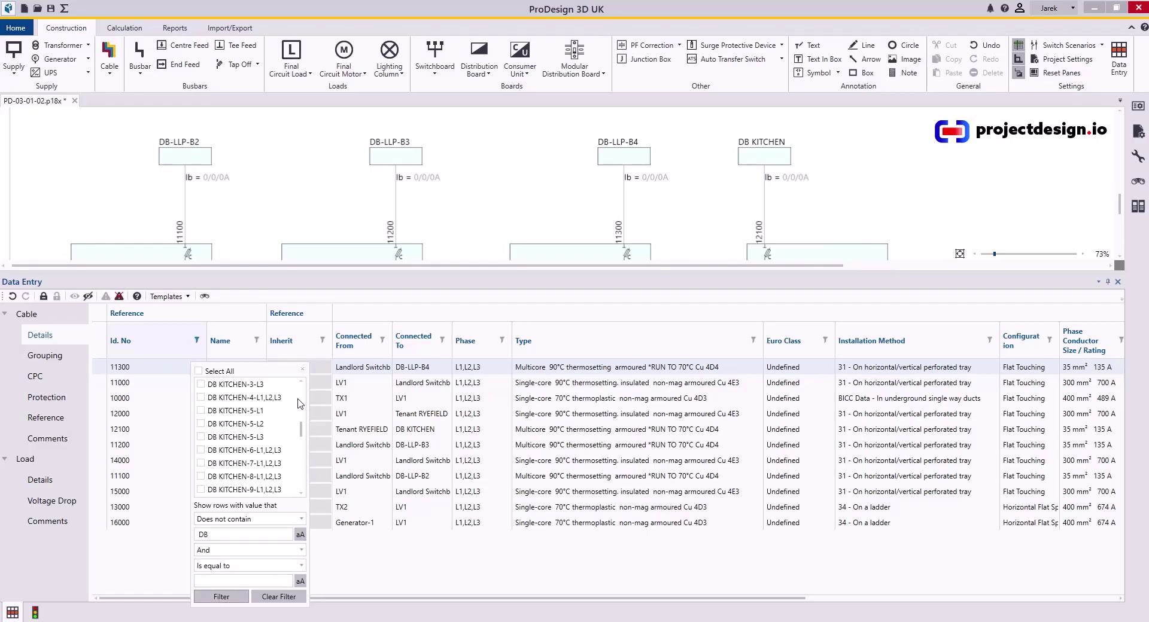
{"action": "left_click", "coordinate": [303, 369]}
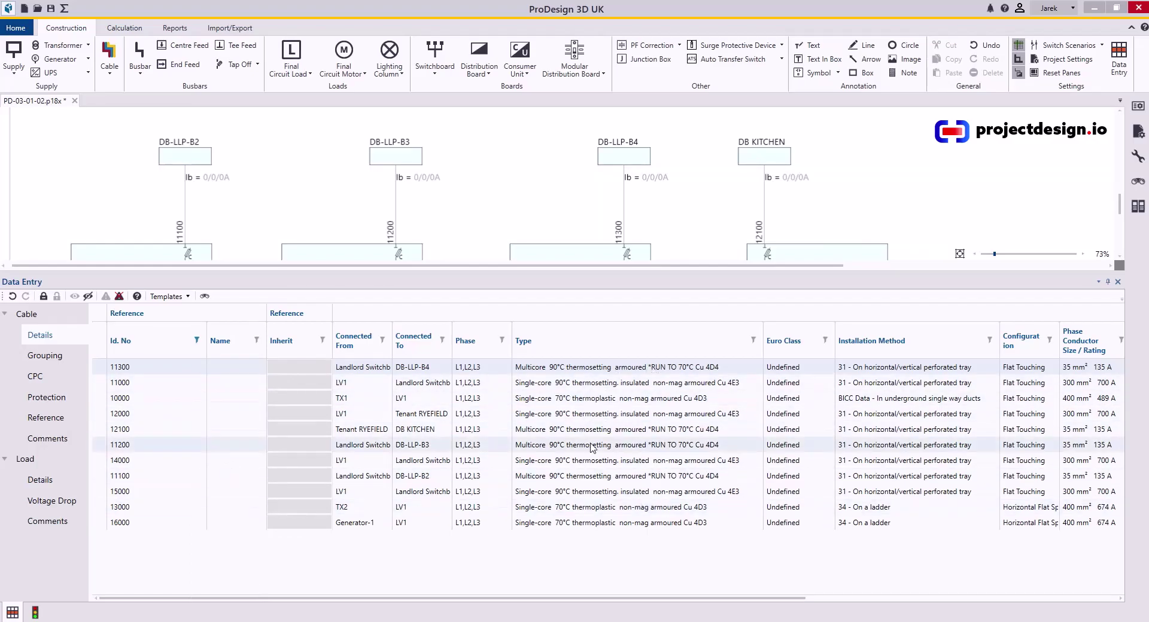
- Sort the cables by Type and set cables 10000 and 13000 together to Single-core 90°C thermosetting insulated non-mag armoured Cu 4E3
{"action": "left_click", "coordinate": [605, 341]}
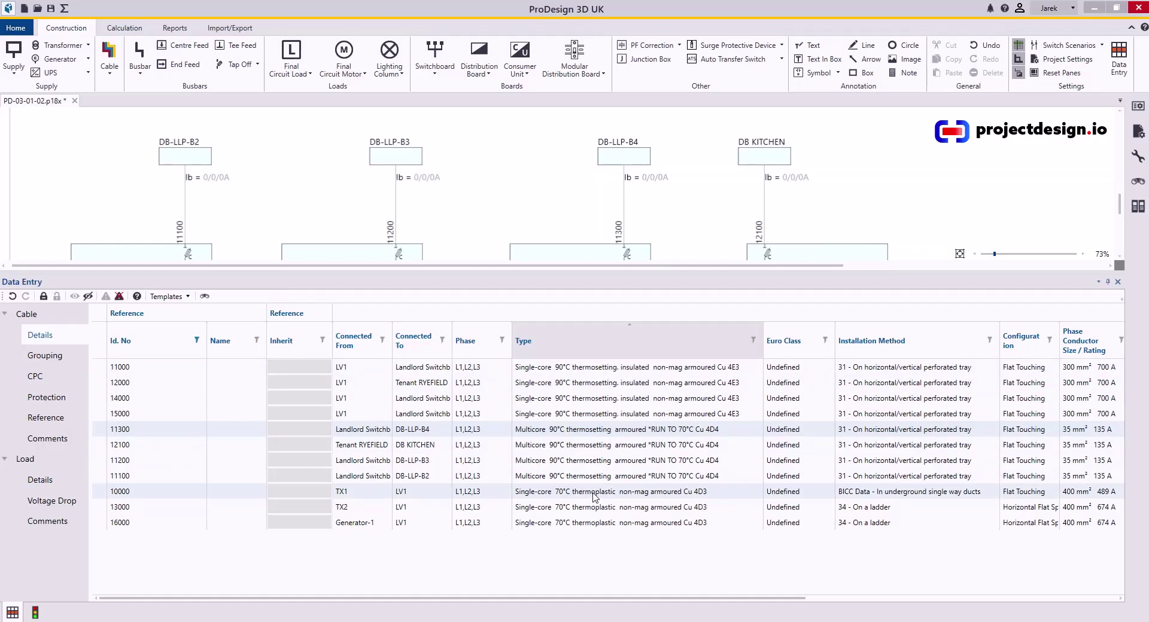
{"action": "left_click", "coordinate": [544, 492]}
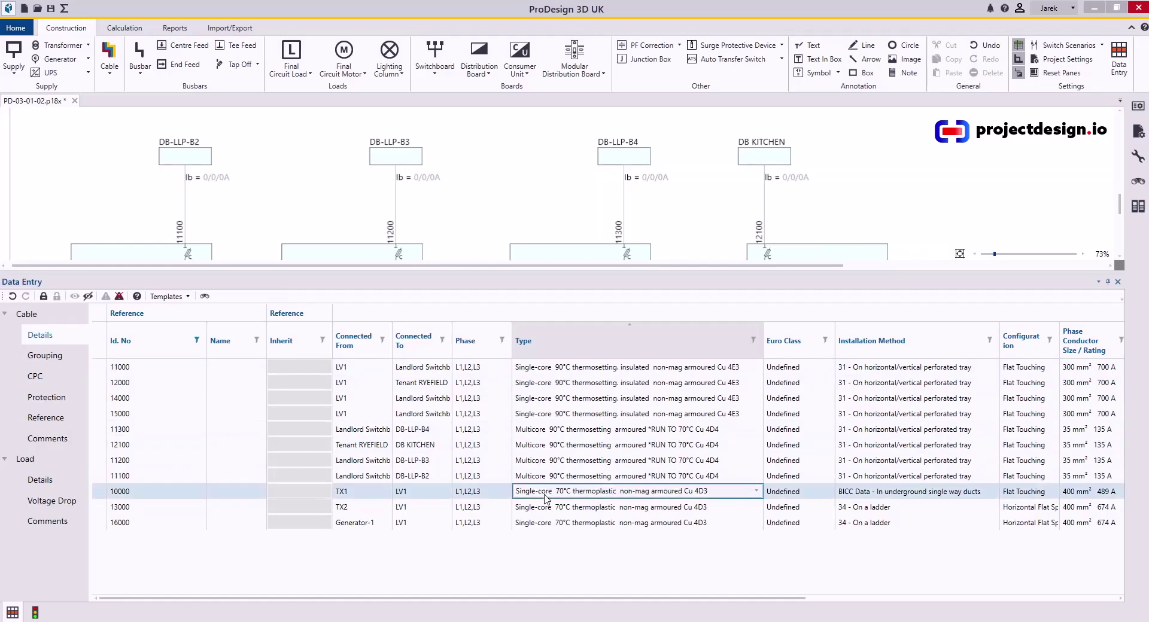
{"action": "left_click", "coordinate": [534, 511], "text": "shift"}
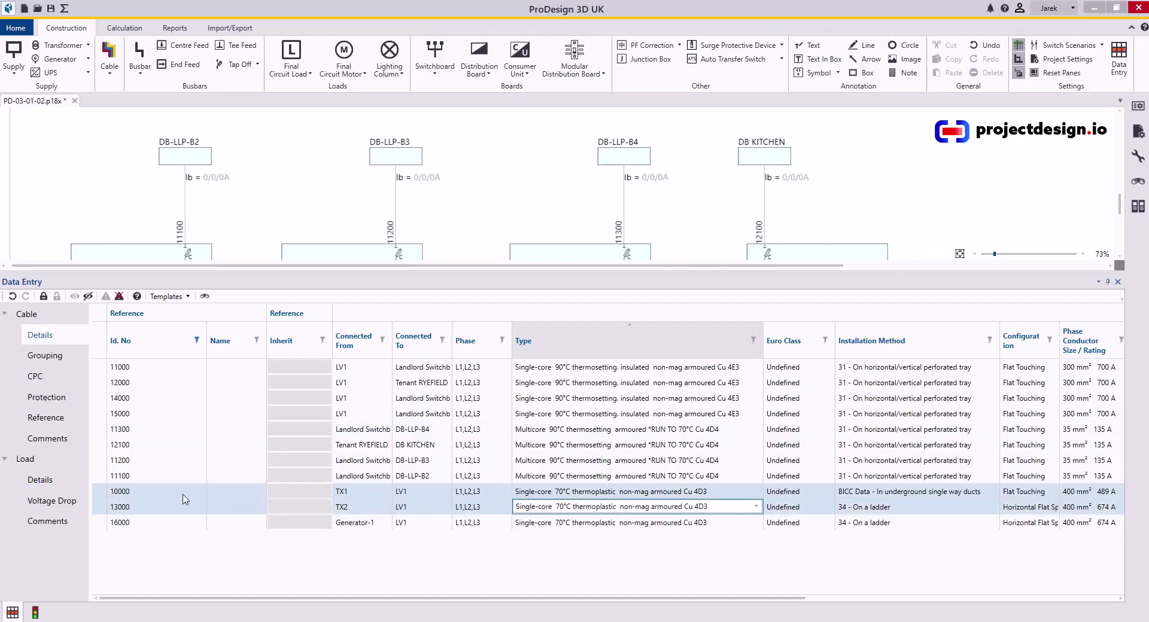
{"action": "left_click", "coordinate": [757, 507]}
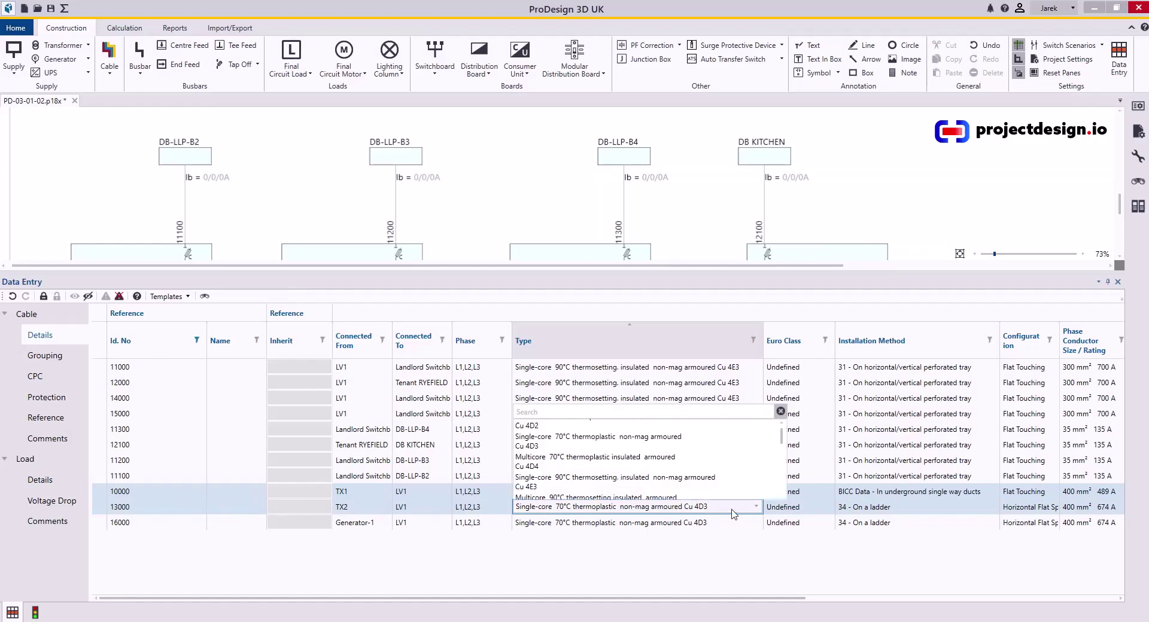
{"action": "type", "text": "sin"}
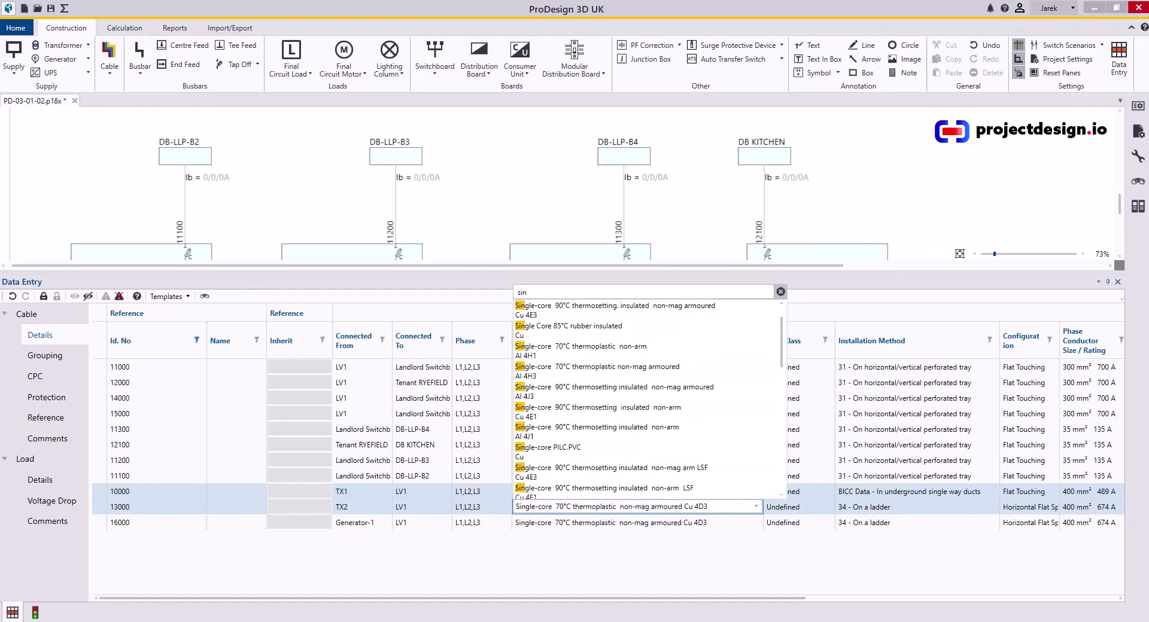
{"action": "left_click", "coordinate": [585, 311]}
{"action": "left_click", "coordinate": [590, 425]}
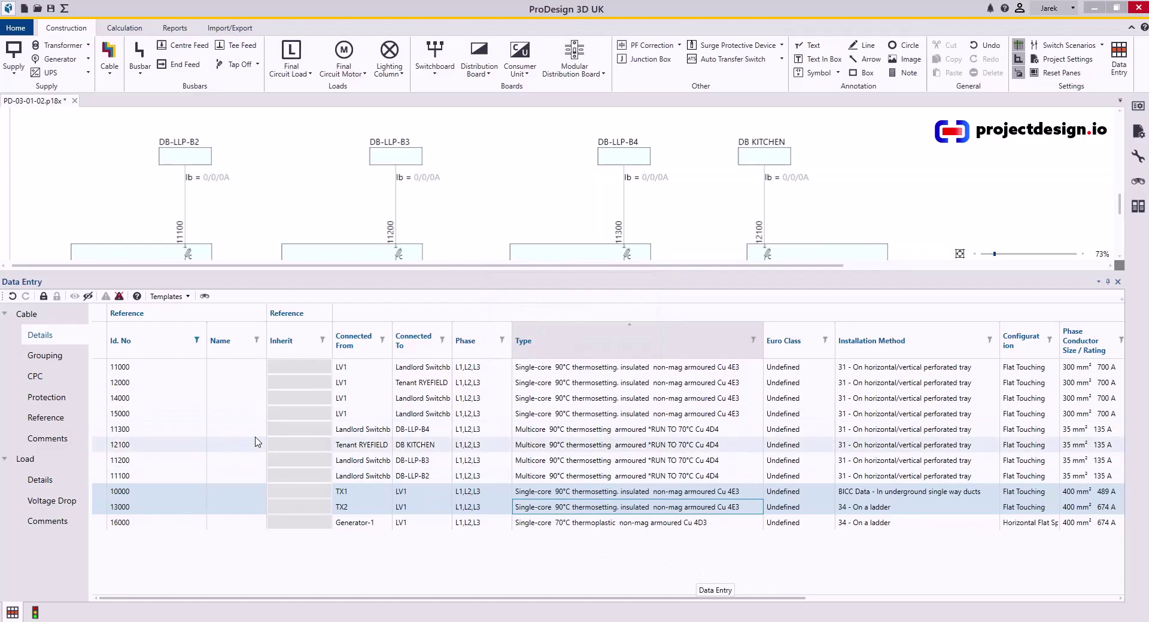
- Show the cable Grouping table and filter it to rows whose Id. No does not contain DB
{"action": "left_click", "coordinate": [45, 356]}
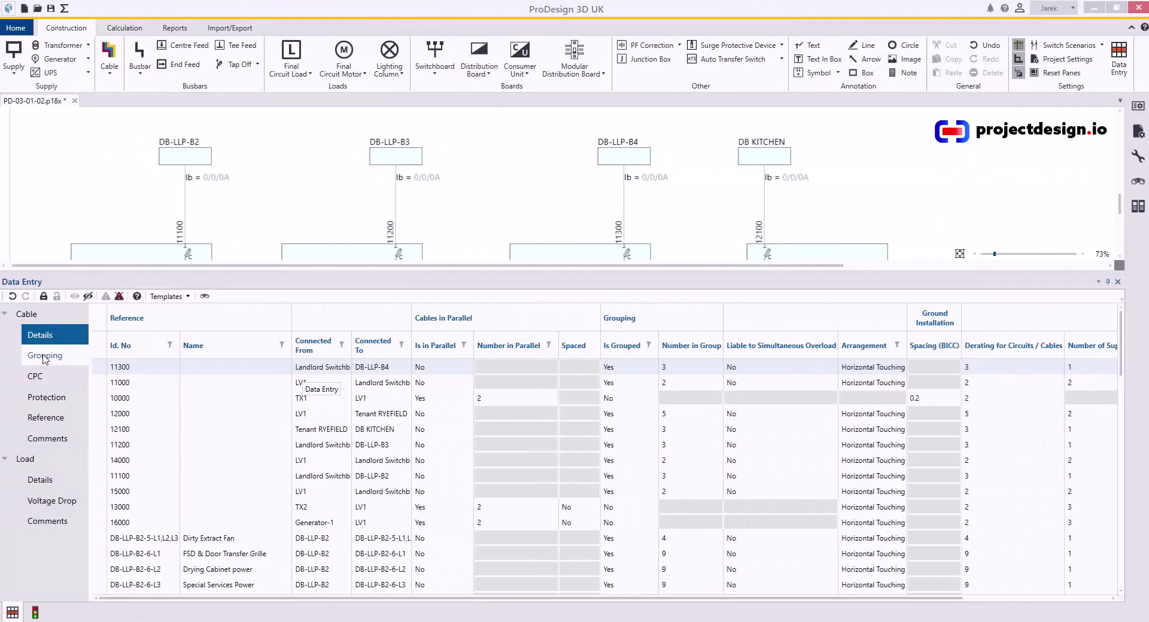
{"action": "left_click", "coordinate": [44, 356]}
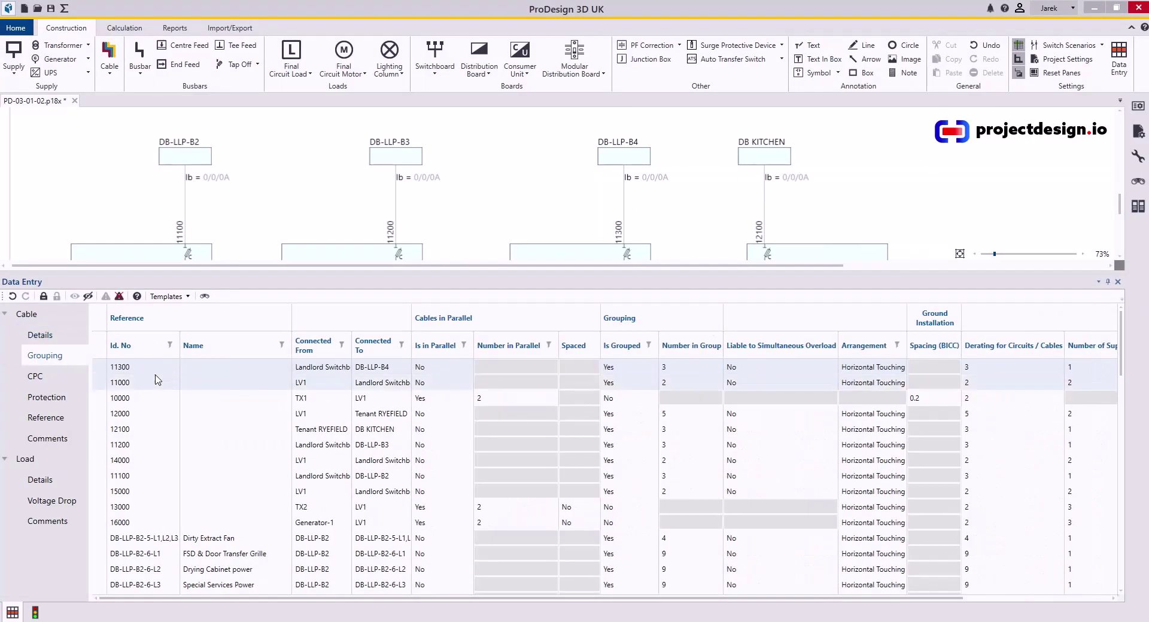
{"action": "scroll", "coordinate": [157, 380], "scroll_direction": "down", "scroll_amount": 1}
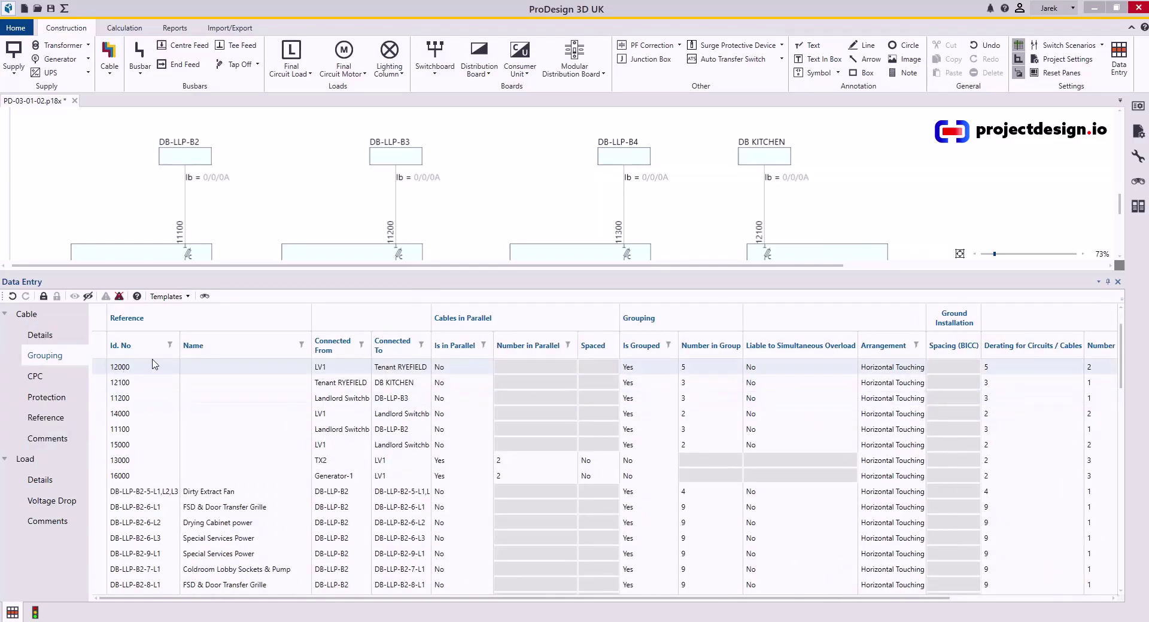
{"action": "left_click", "coordinate": [170, 345]}
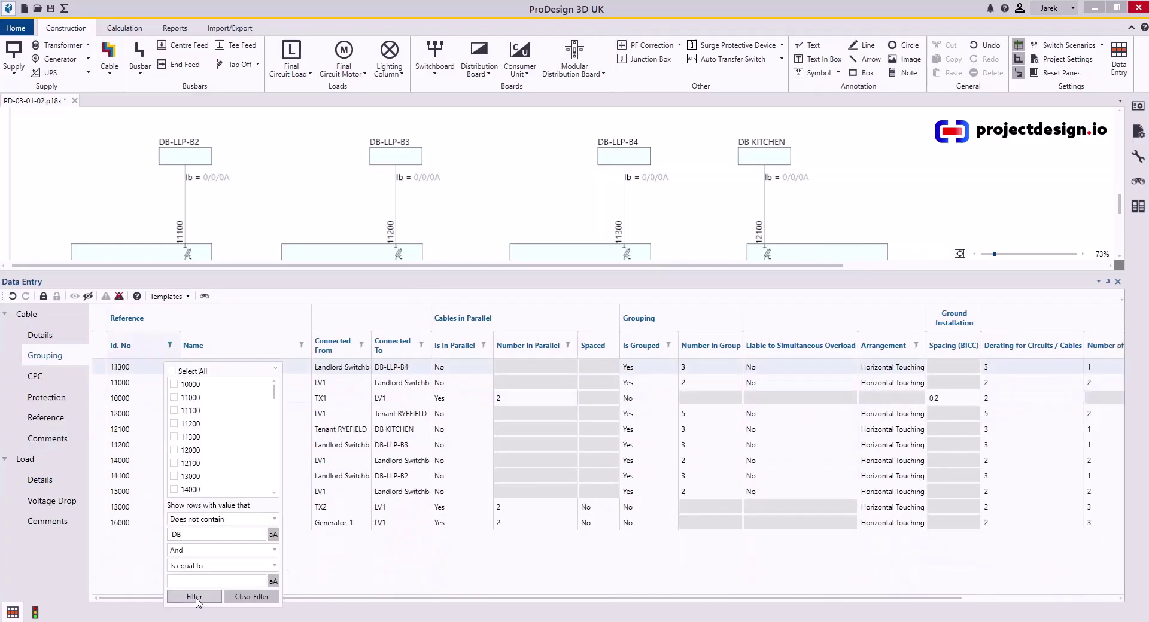
{"action": "left_click", "coordinate": [275, 368]}
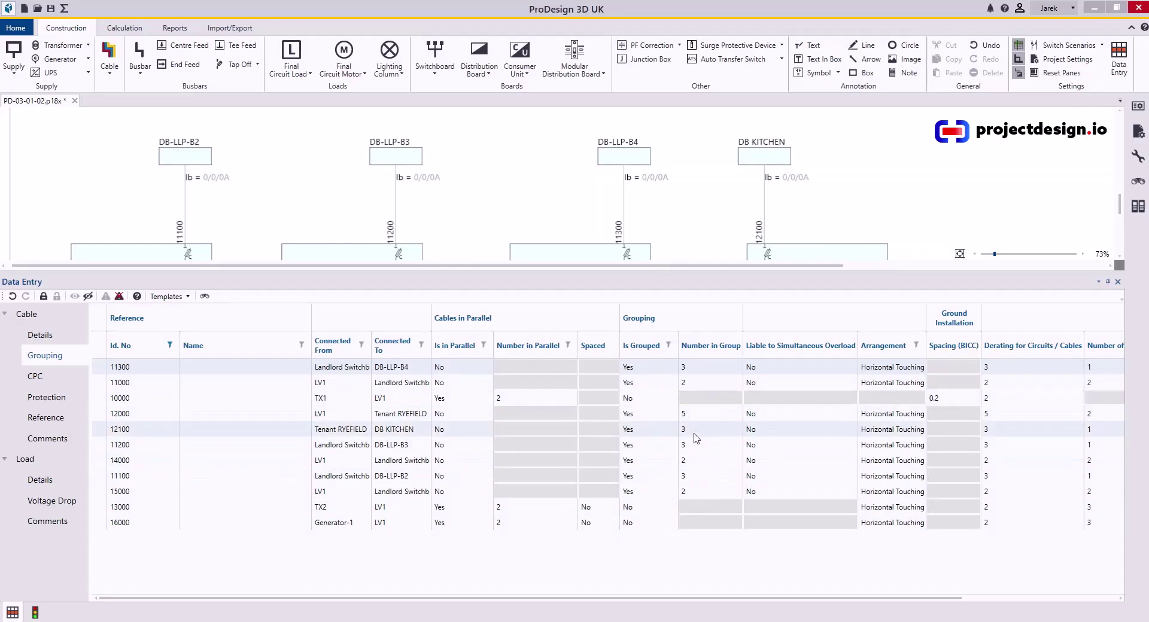
- Set Number in Group to 4 for the adjacent cables 12100, 11200, 14000 and 11100 in one multiple-row edit
{"action": "left_click", "coordinate": [133, 429]}
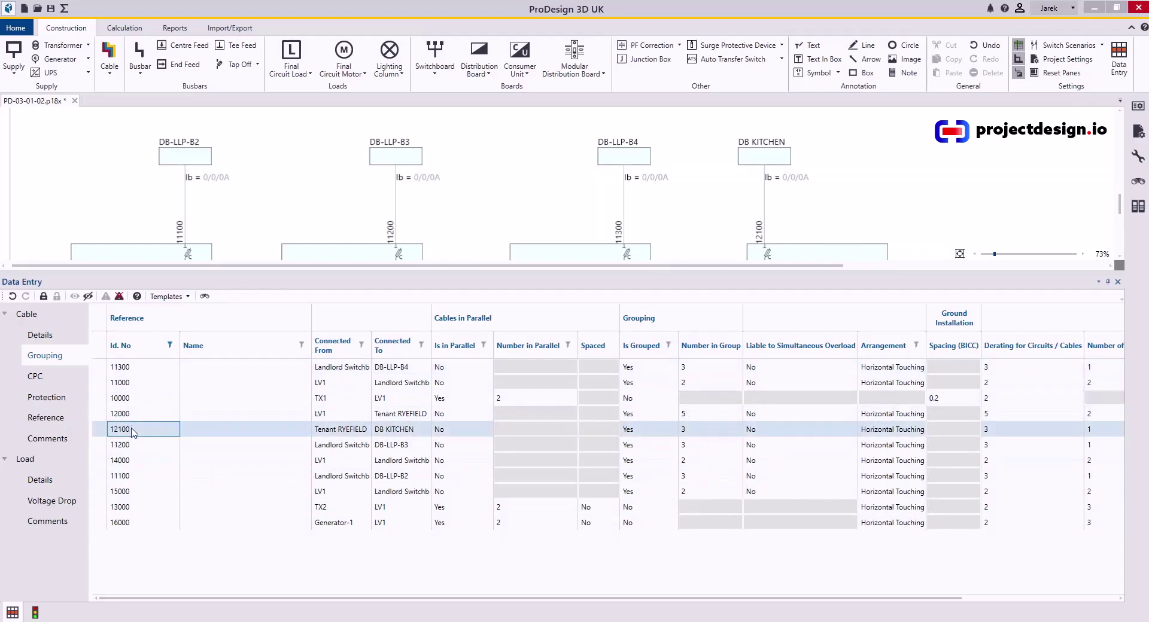
{"action": "left_click", "coordinate": [150, 477], "text": "shift"}
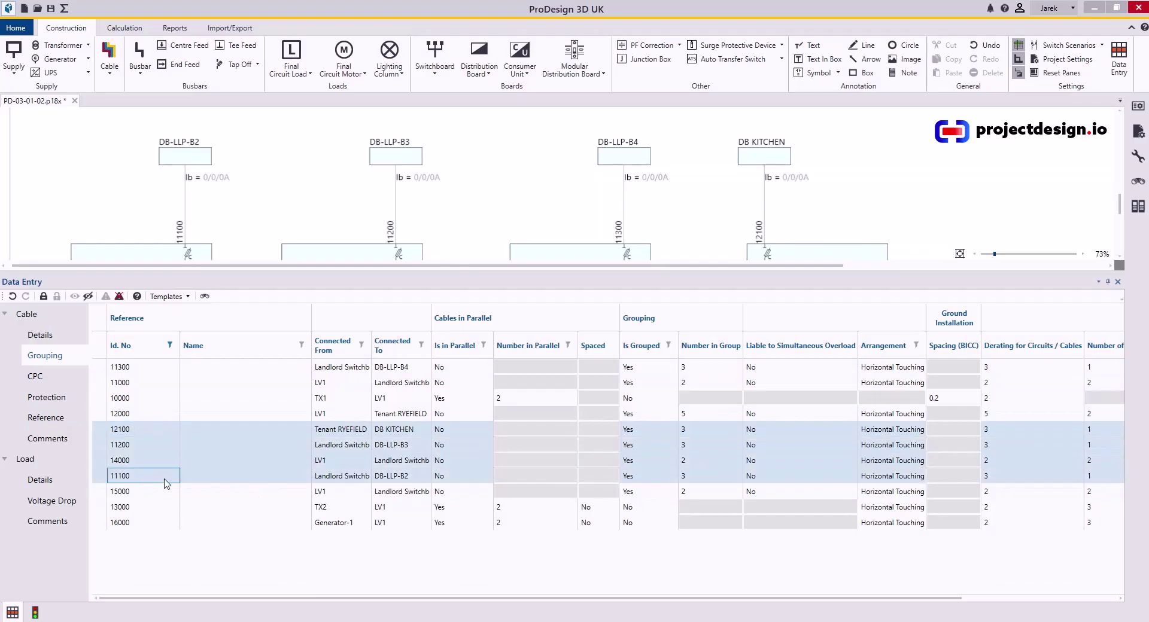
{"action": "left_click", "coordinate": [707, 430]}
{"action": "type", "text": "4"}
{"action": "key", "text": "Return"}
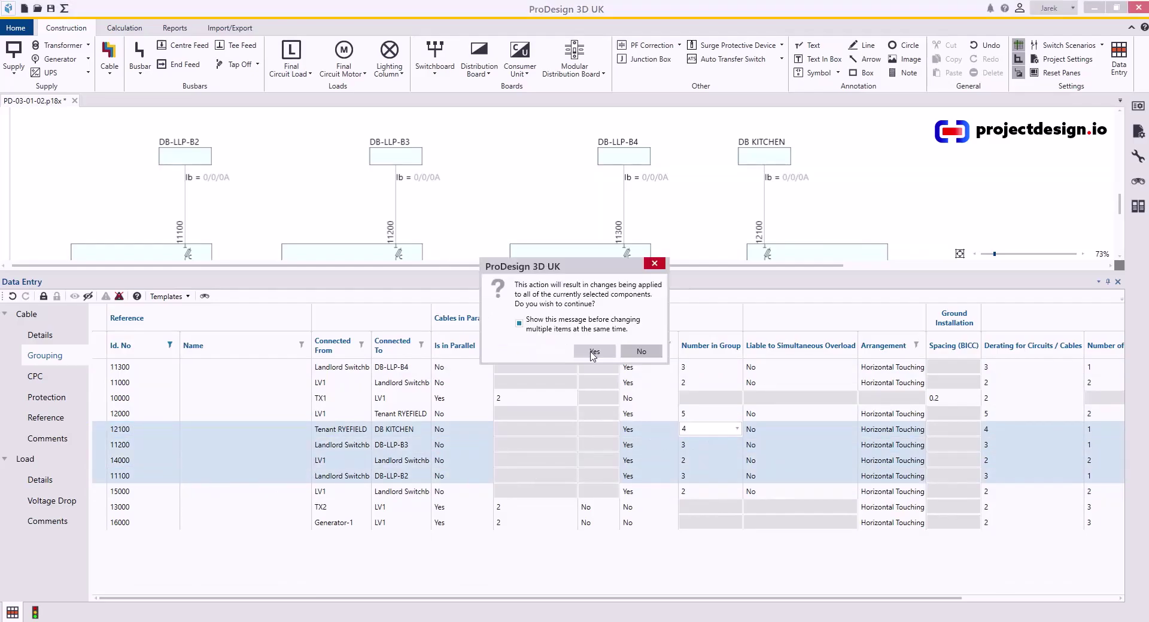
{"action": "key", "text": "Return"}
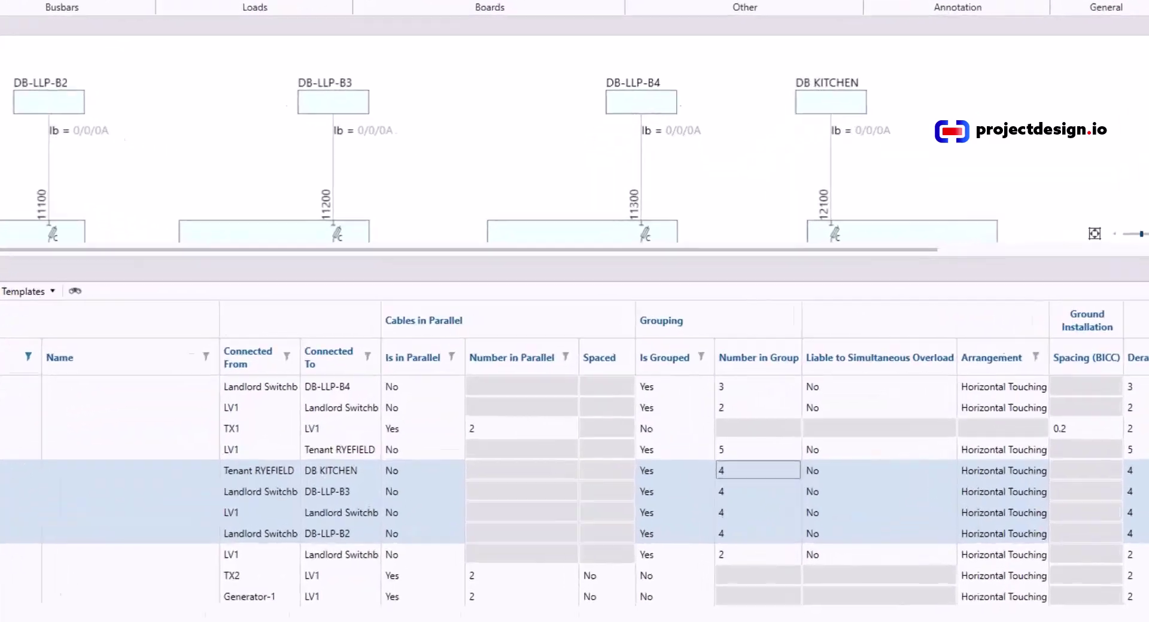
- Sort the cable Protection table by Family and select all the BS 88-2 and BS 88-3 fuse rows together
{"action": "left_click", "coordinate": [54, 398]}
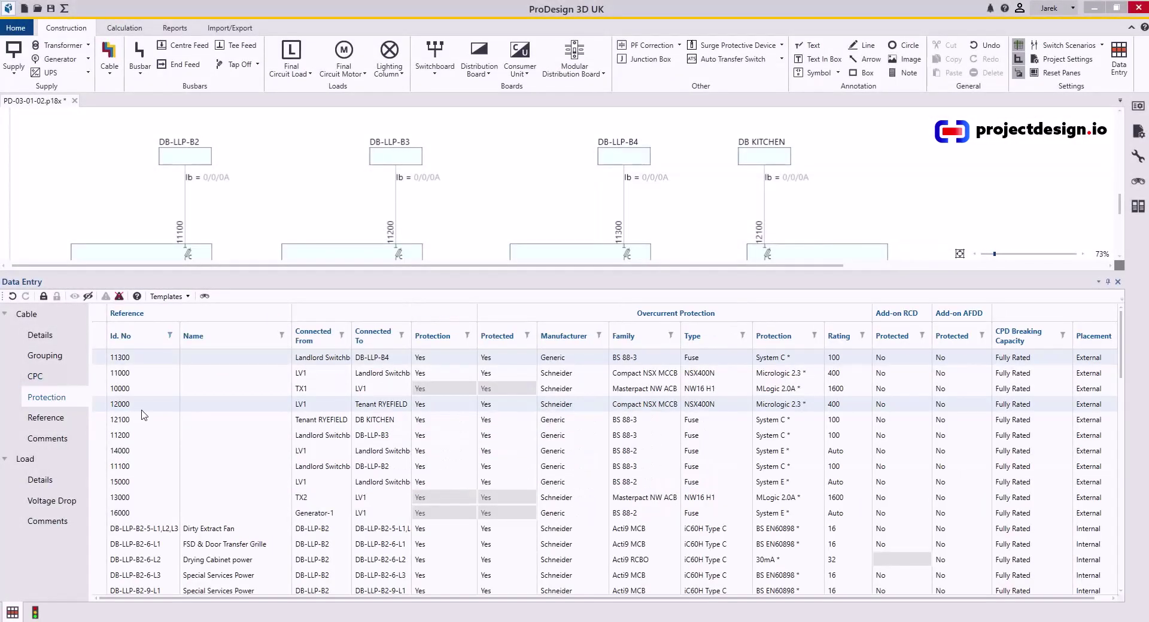
{"action": "left_click", "coordinate": [636, 338]}
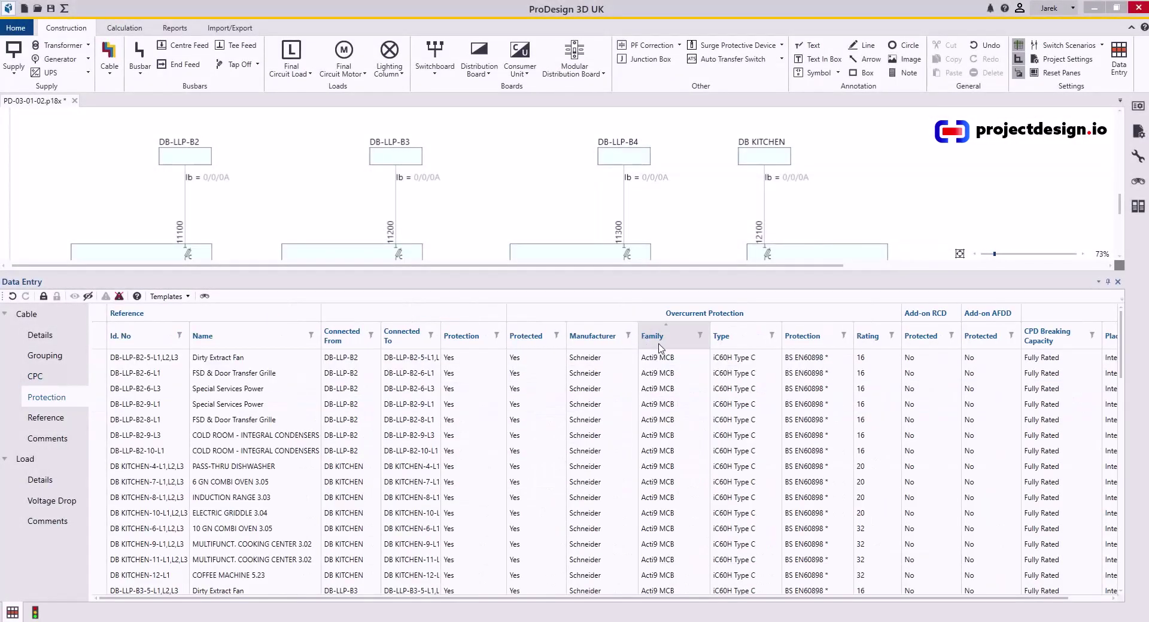
{"action": "scroll", "coordinate": [675, 419], "scroll_direction": "down", "scroll_amount": 15}
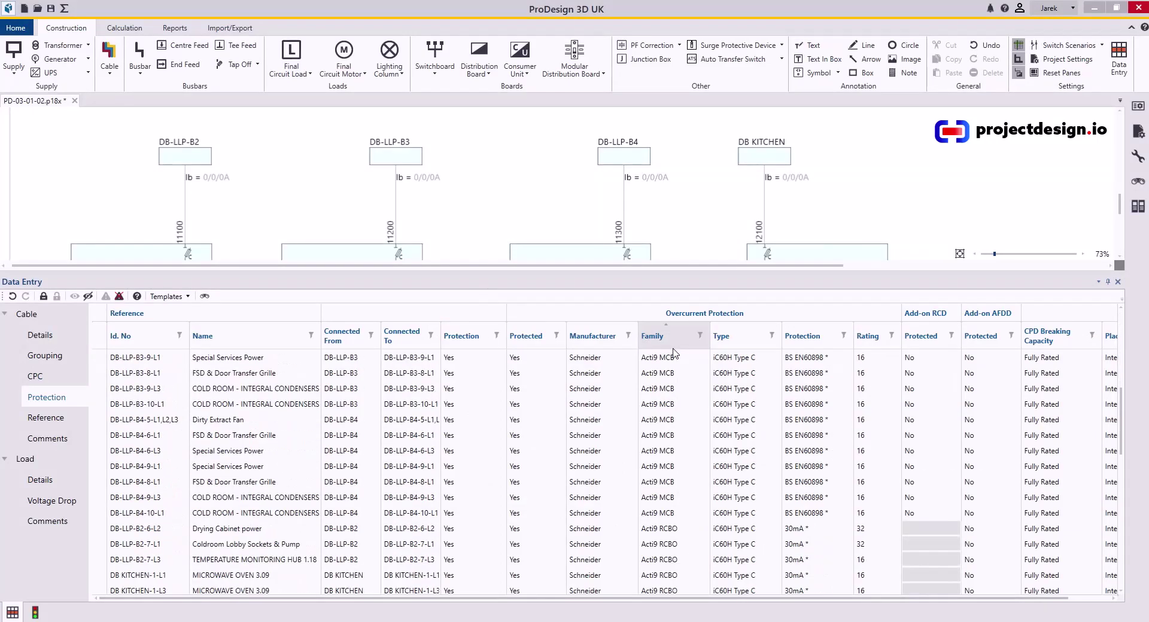
{"action": "left_click", "coordinate": [676, 479], "text": "shift"}
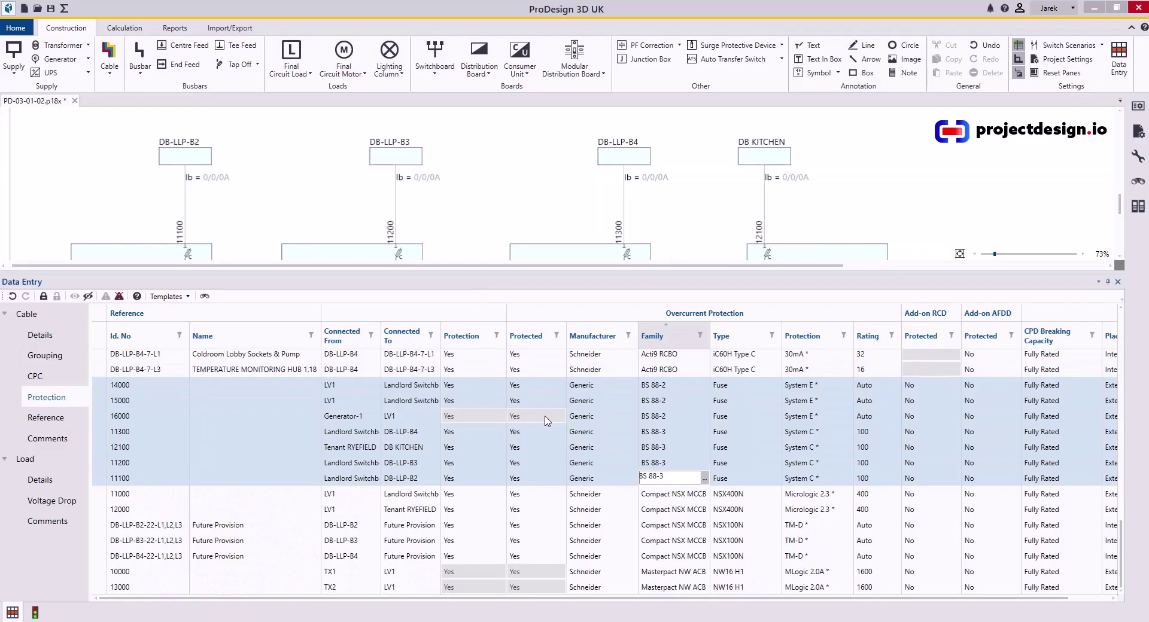
{"action": "left_click", "coordinate": [875, 389]}
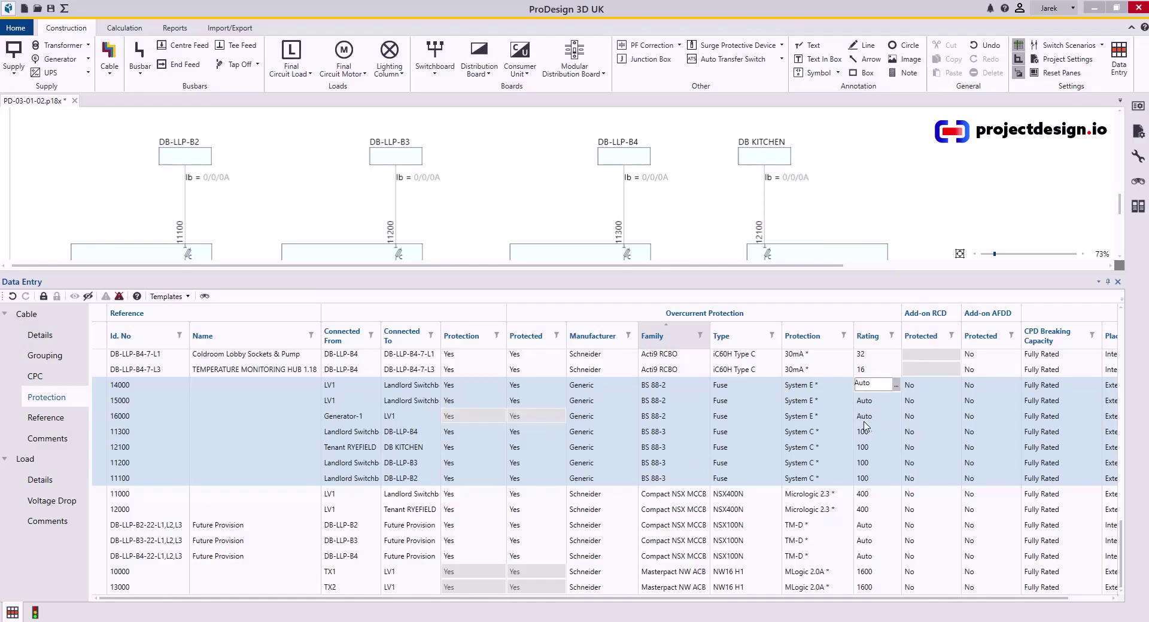
{"action": "left_click", "coordinate": [742, 431]}
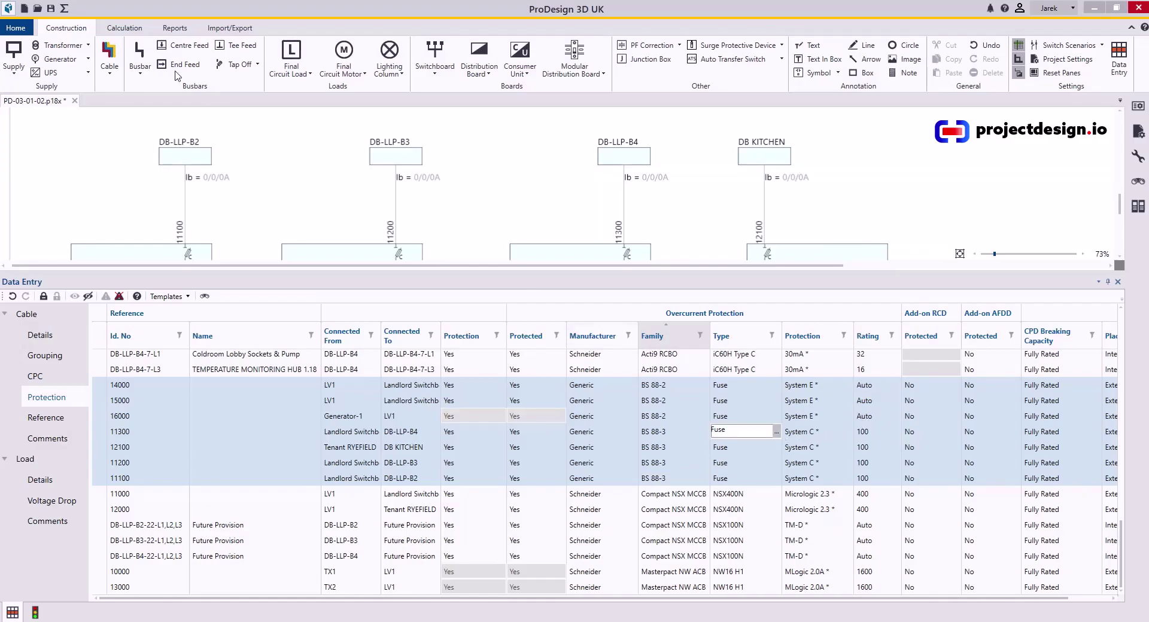
- Calculate the network and fix the design
{"action": "left_click", "coordinate": [131, 33]}
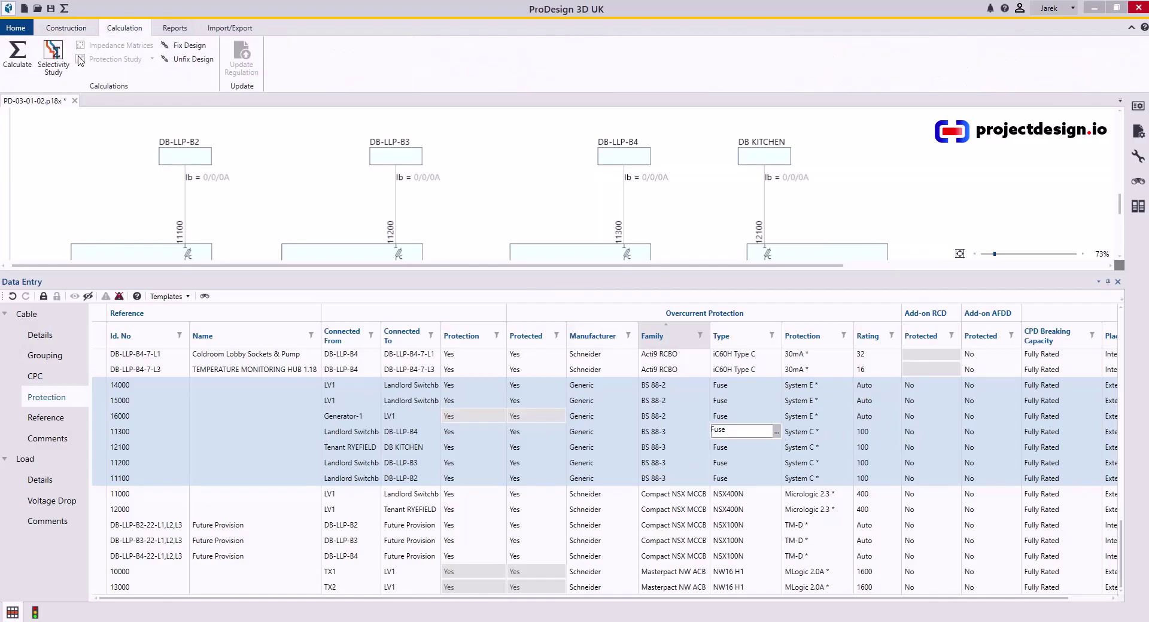
{"action": "left_click", "coordinate": [186, 45]}
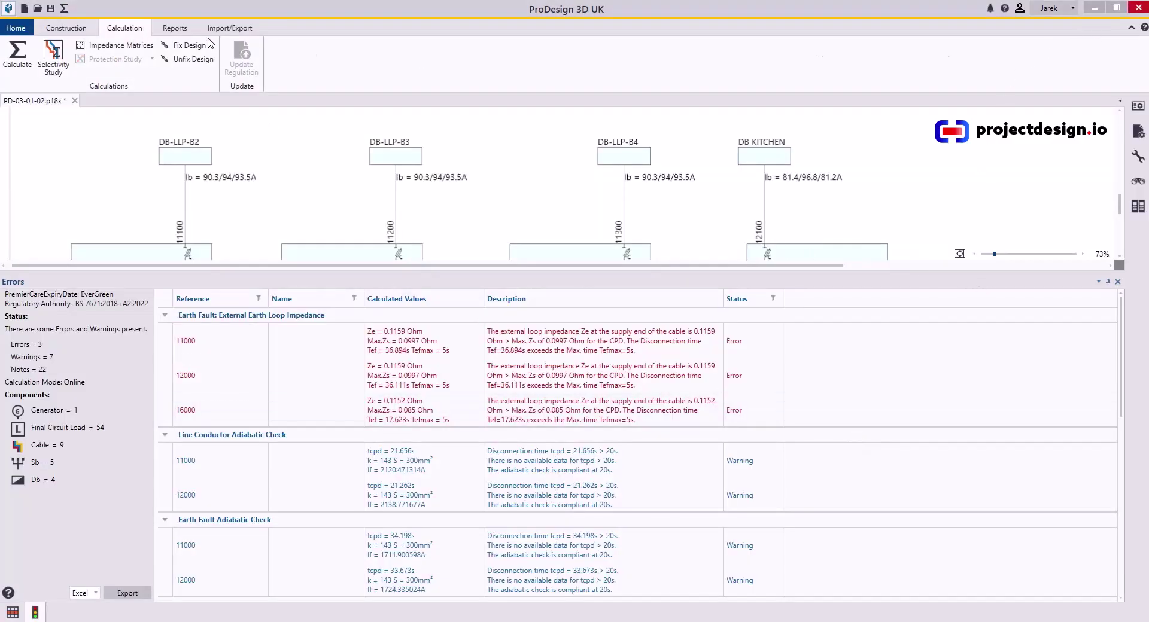
- Reopen the Data Entry protection table and select the three Future Provision rows fed from DB-LLP-B2, DB-LLP-B3 and DB-LLP-B4
{"action": "left_click", "coordinate": [66, 28]}
{"action": "left_click", "coordinate": [1118, 60]}
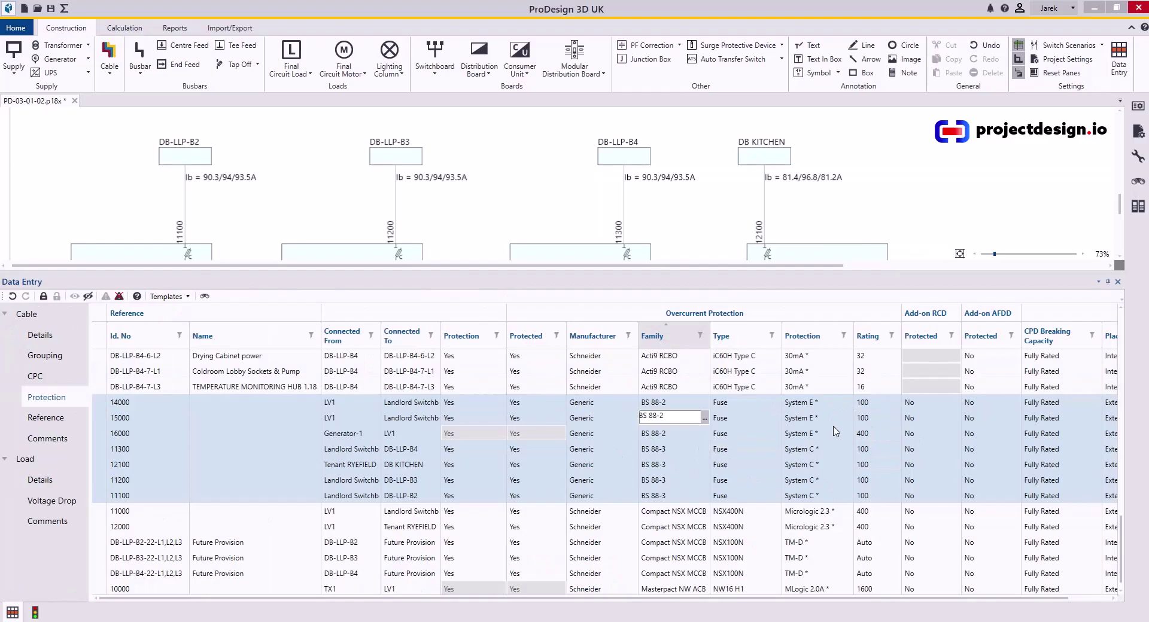
{"action": "left_click", "coordinate": [215, 542]}
{"action": "left_click", "coordinate": [217, 557], "text": "shift"}
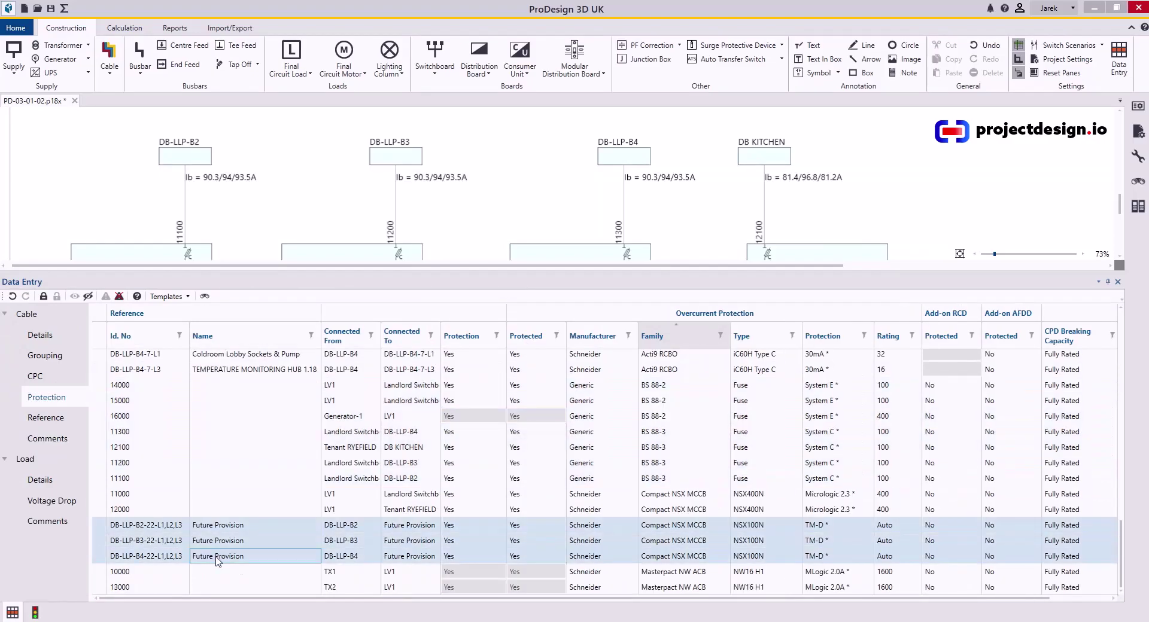
- Open the protective device selector for the selected rows and turn off the Preferred Manufacturers only, Supported Manufacturers only and Hide obsolete CPDs filters
{"action": "left_click", "coordinate": [863, 527]}
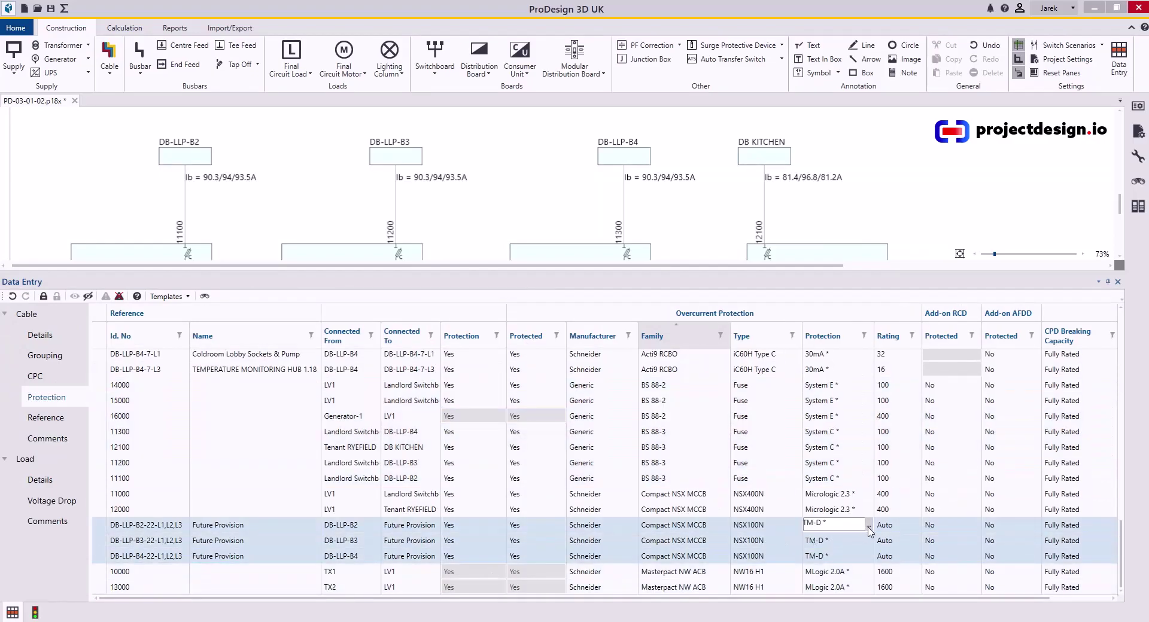
{"action": "left_click", "coordinate": [868, 527]}
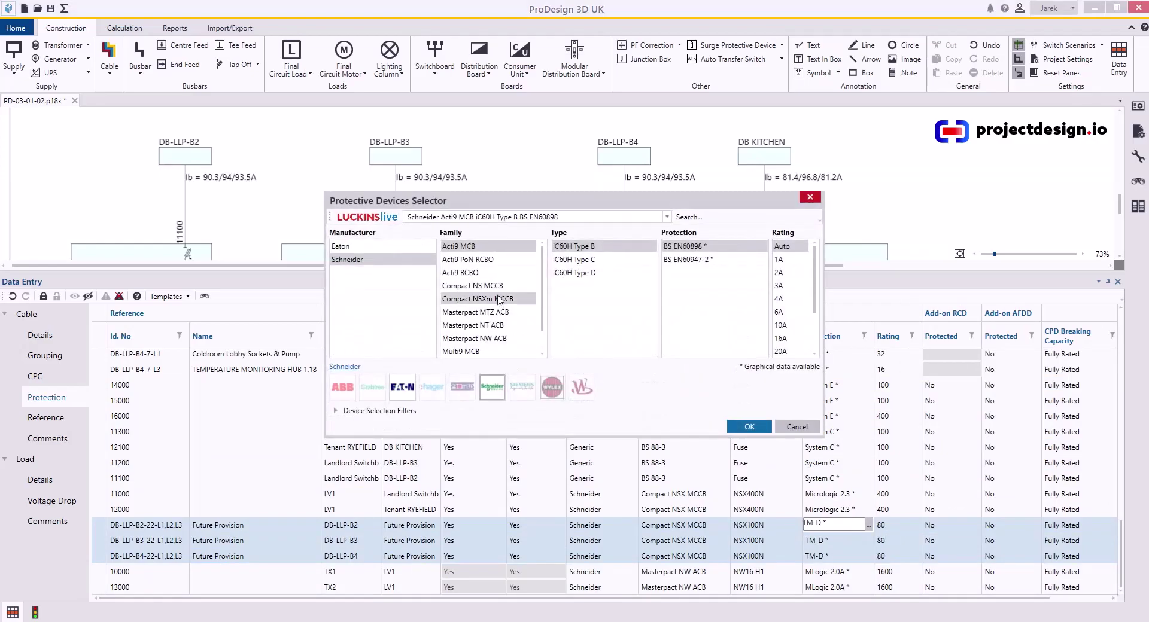
{"action": "left_click", "coordinate": [337, 412]}
{"action": "left_click", "coordinate": [662, 439]}
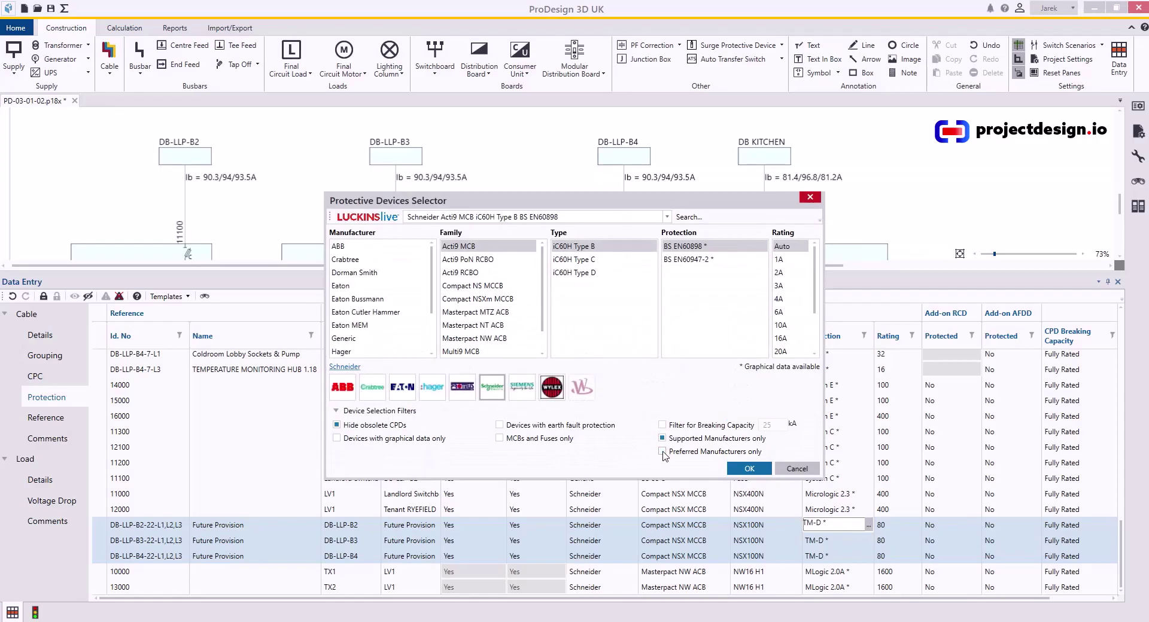
{"action": "left_click", "coordinate": [662, 438]}
{"action": "left_click", "coordinate": [336, 425]}
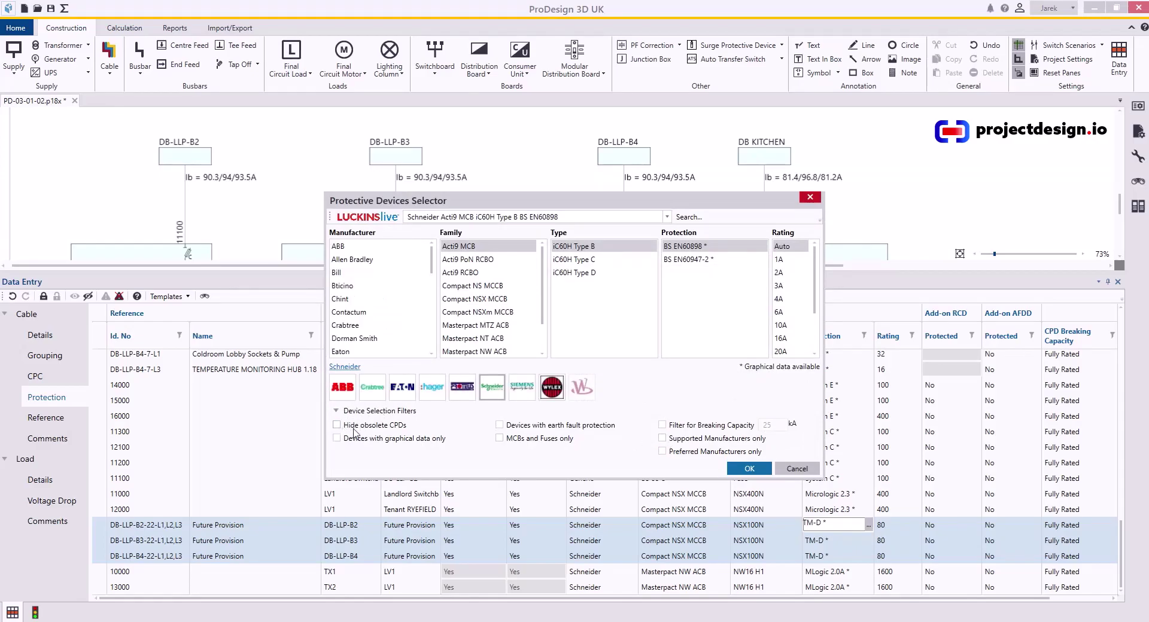
- Assign the Compact NSX MCCB NSX100N with Micrologic 2.2 protection and 100A rating to all three Future Provision rows in one multiple-row edit
{"action": "left_click", "coordinate": [483, 300]}
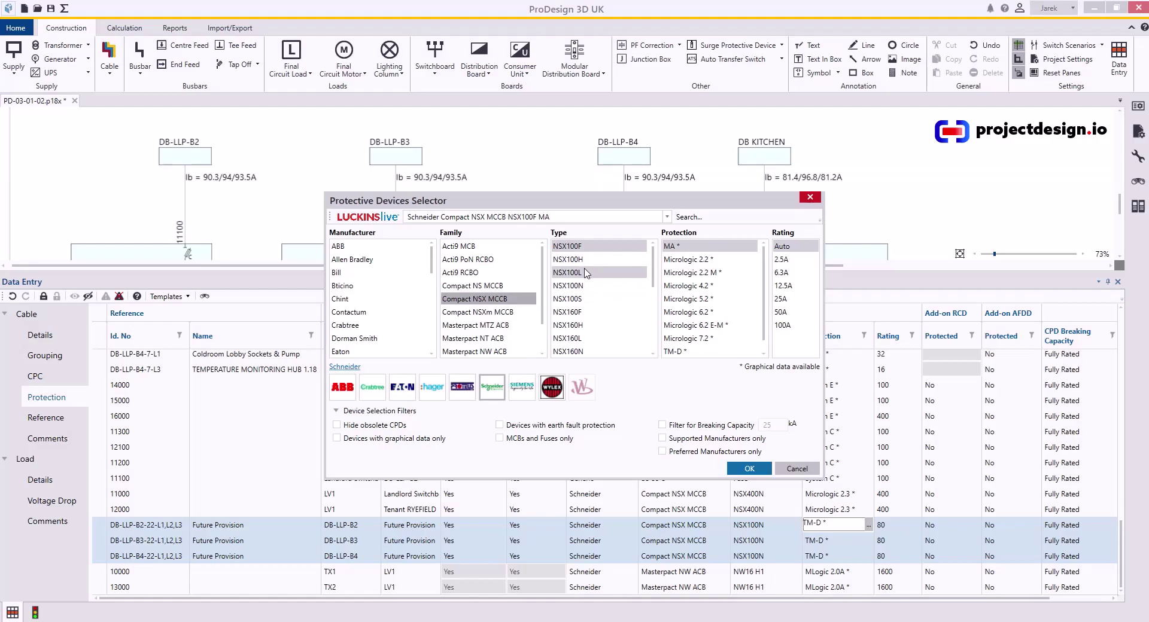
{"action": "left_click", "coordinate": [583, 287]}
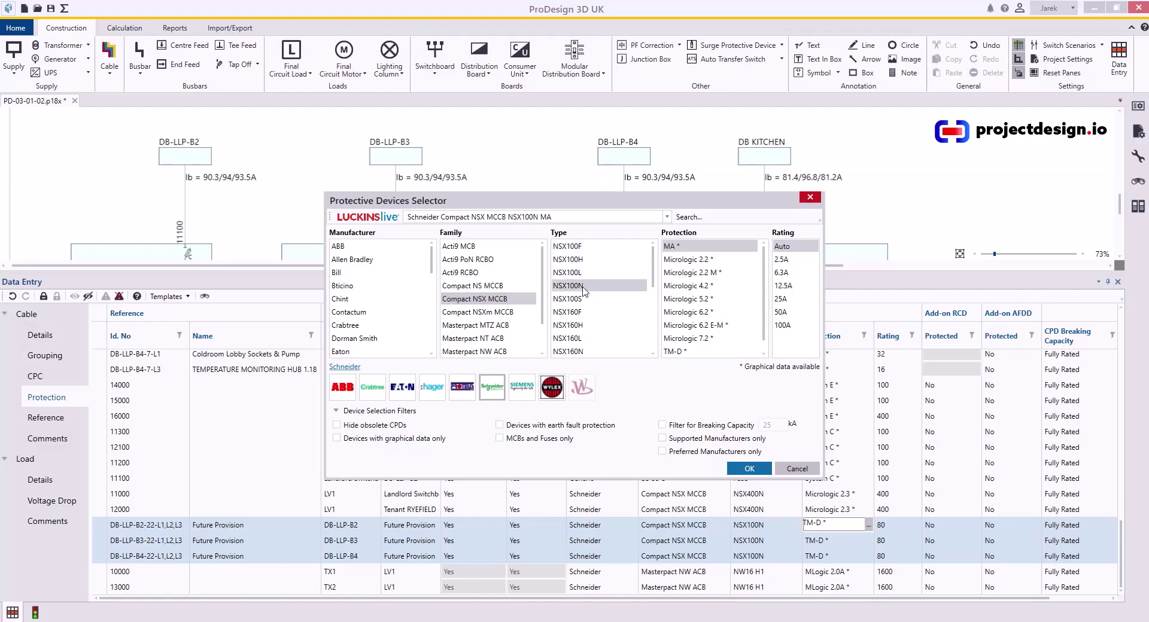
{"action": "left_click", "coordinate": [691, 261]}
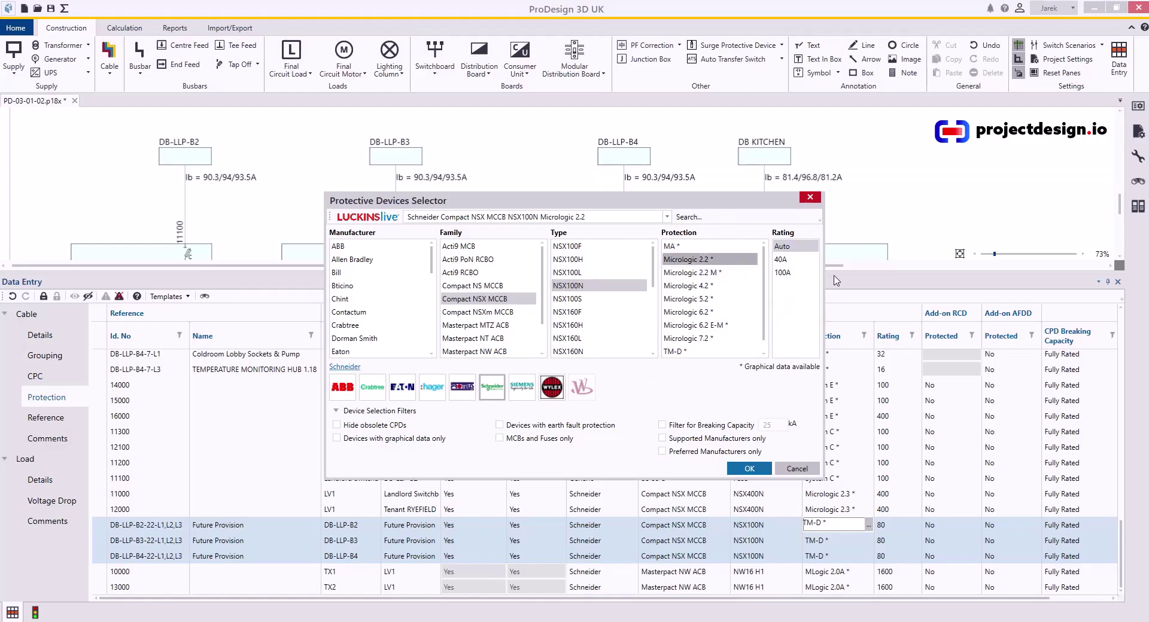
{"action": "left_click", "coordinate": [781, 273]}
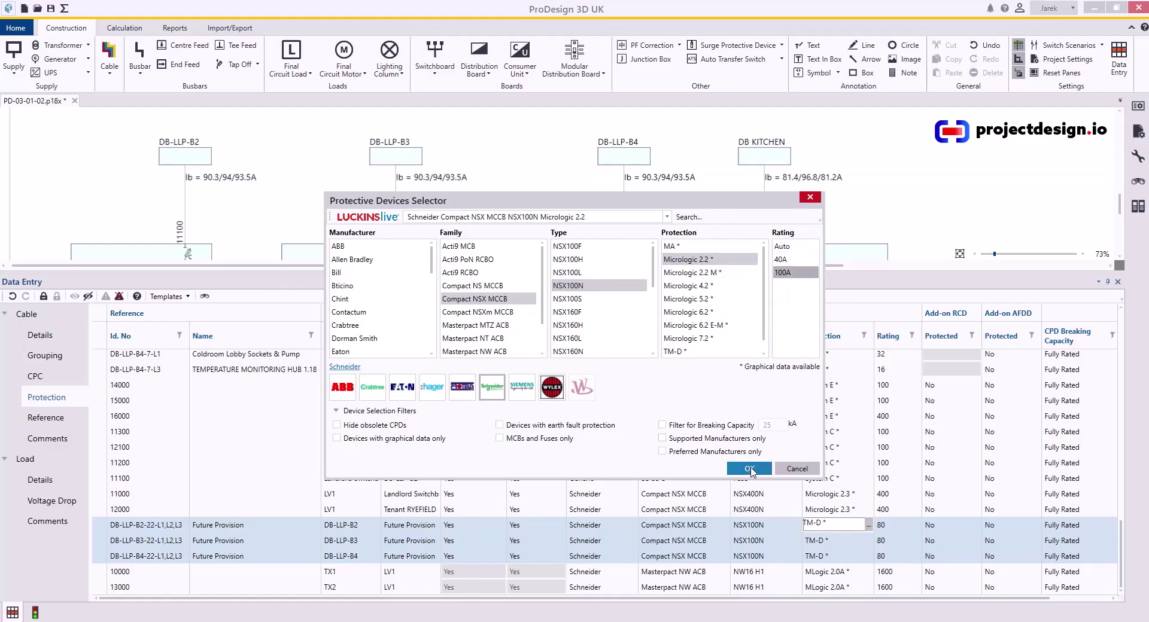
{"action": "left_click", "coordinate": [751, 468]}
{"action": "left_click", "coordinate": [604, 355]}
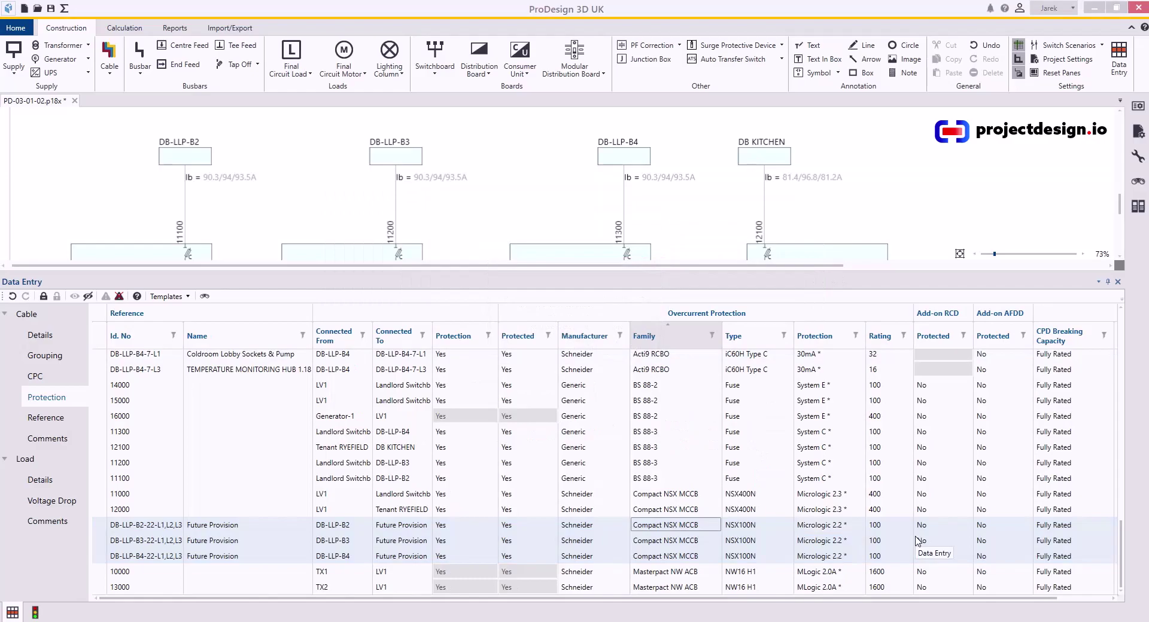
{"action": "left_click", "coordinate": [840, 529]}
{"action": "left_click", "coordinate": [841, 555]}
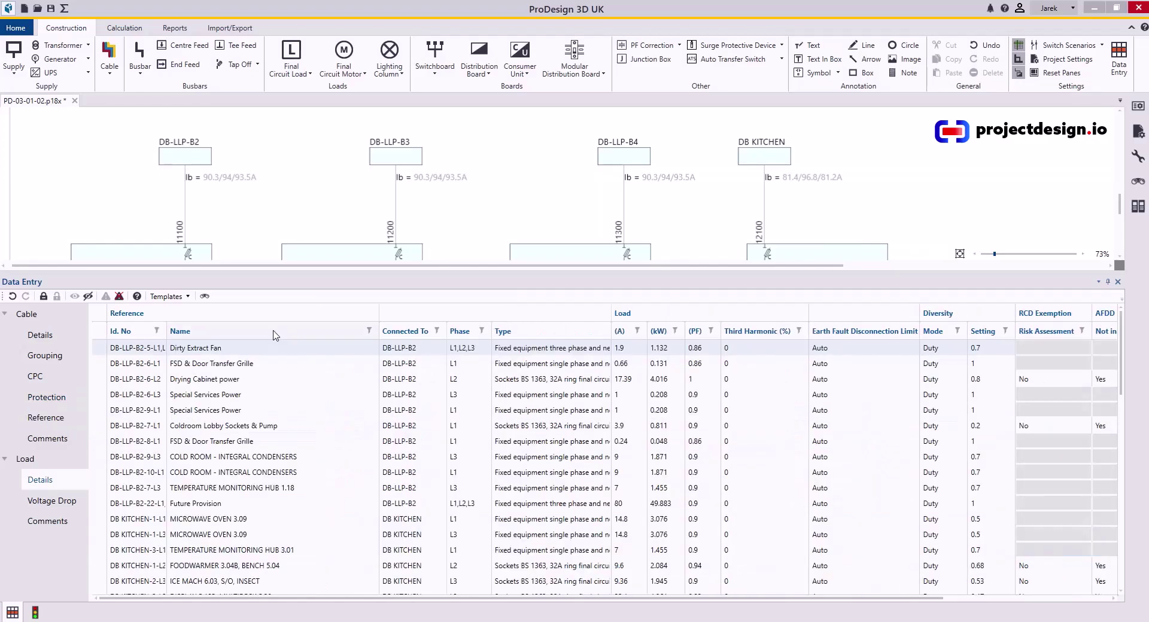
- Sort the load Details table by Name so loads with identical names are grouped together
{"action": "left_click", "coordinate": [275, 335]}
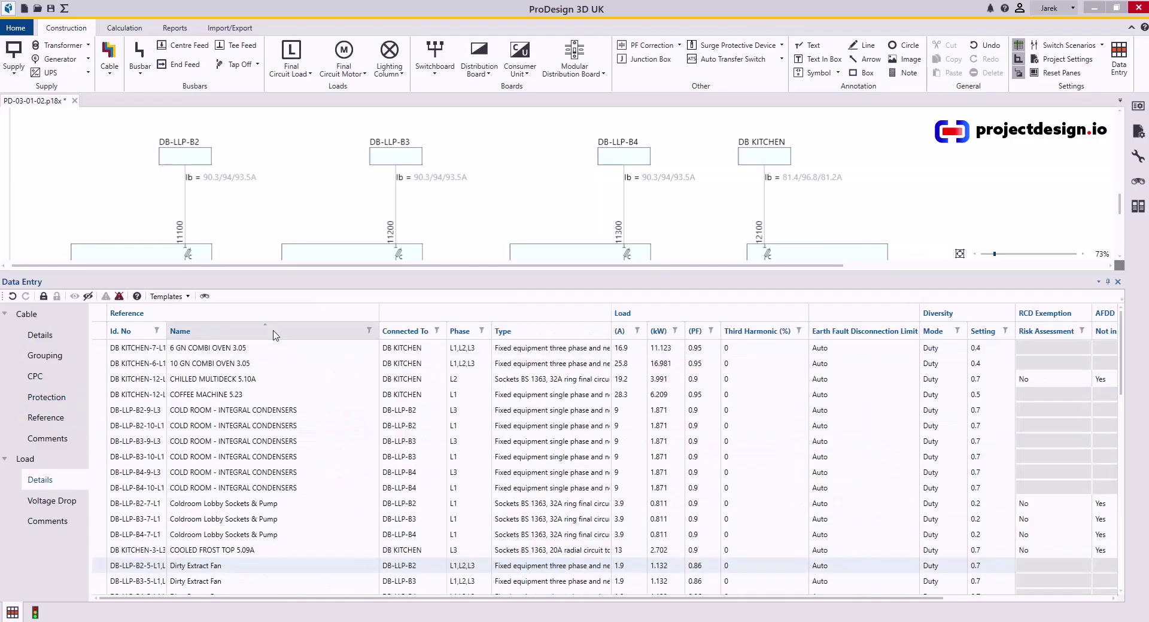
{"action": "scroll", "coordinate": [226, 504], "scroll_direction": "down", "scroll_amount": 2}
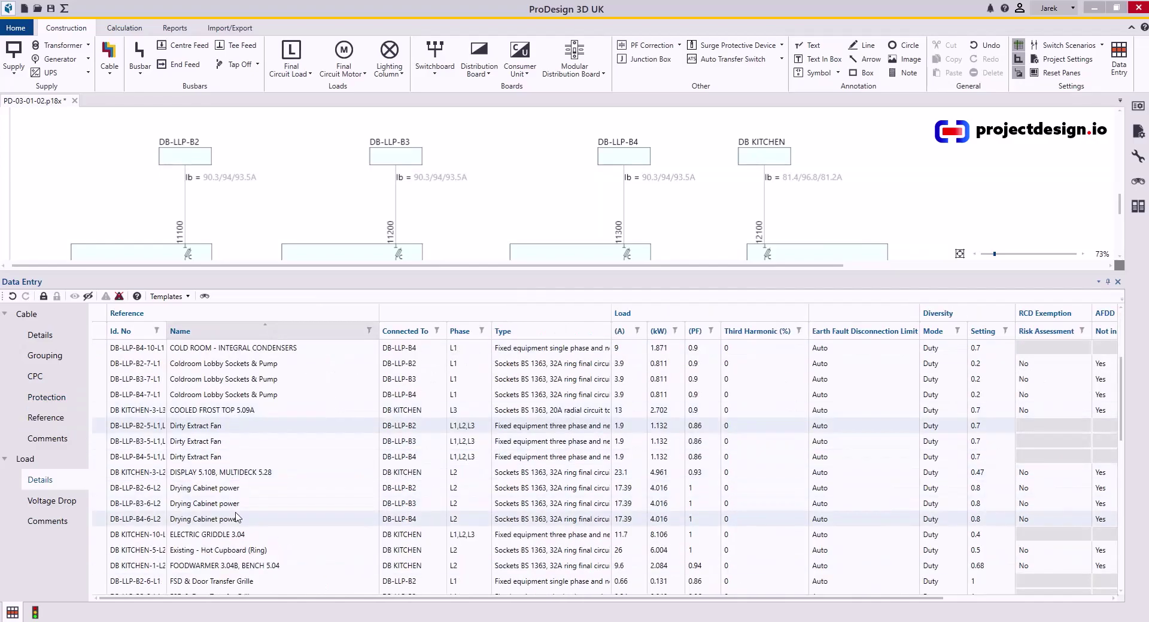
{"action": "scroll", "coordinate": [238, 533], "scroll_direction": "down", "scroll_amount": 1}
{"action": "scroll", "coordinate": [239, 533], "scroll_direction": "down", "scroll_amount": 7}
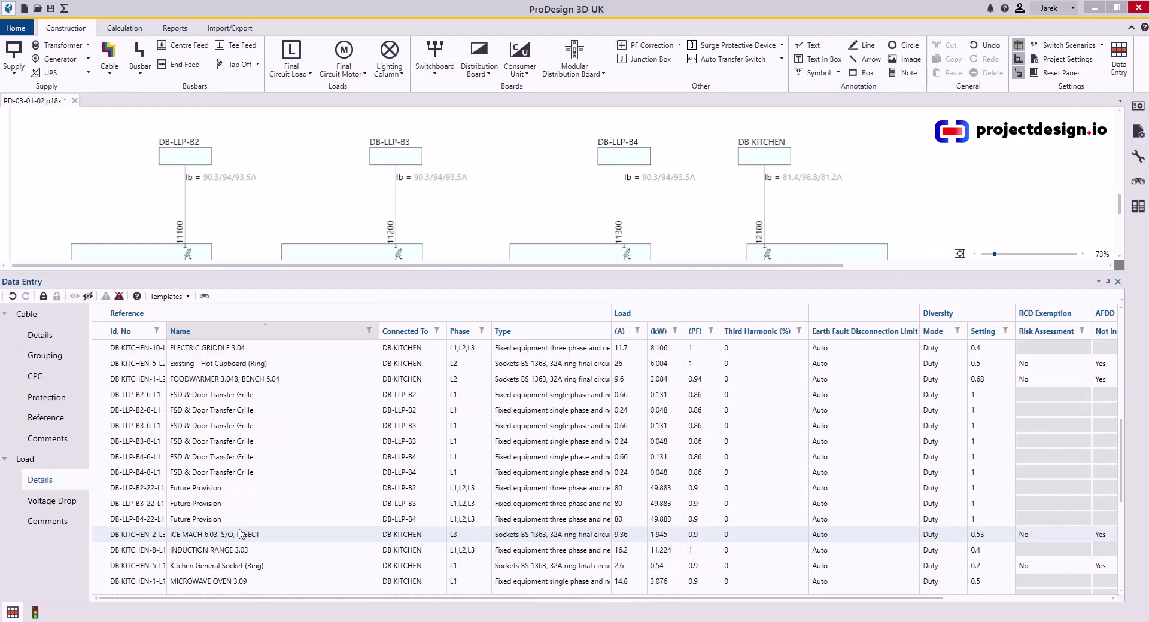
- Rename all six Special Services Power loads to "Special Services Power - SSP" in one multiple-row edit
{"action": "left_click_drag", "start_coordinate": [249, 459], "coordinate": [264, 533]}
{"action": "key", "text": "End"}
{"action": "type", "text": "-SSP"}
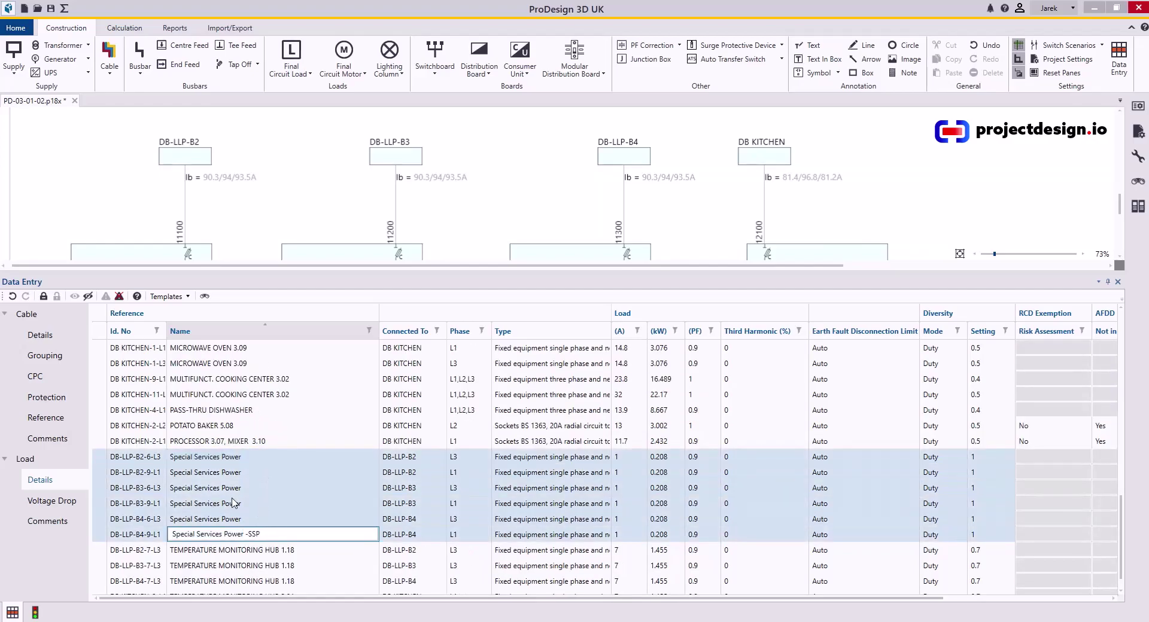
{"action": "left_click_drag", "start_coordinate": [251, 535], "coordinate": [253, 536]}
{"action": "key", "text": "Return"}
{"action": "left_click", "coordinate": [594, 351]}
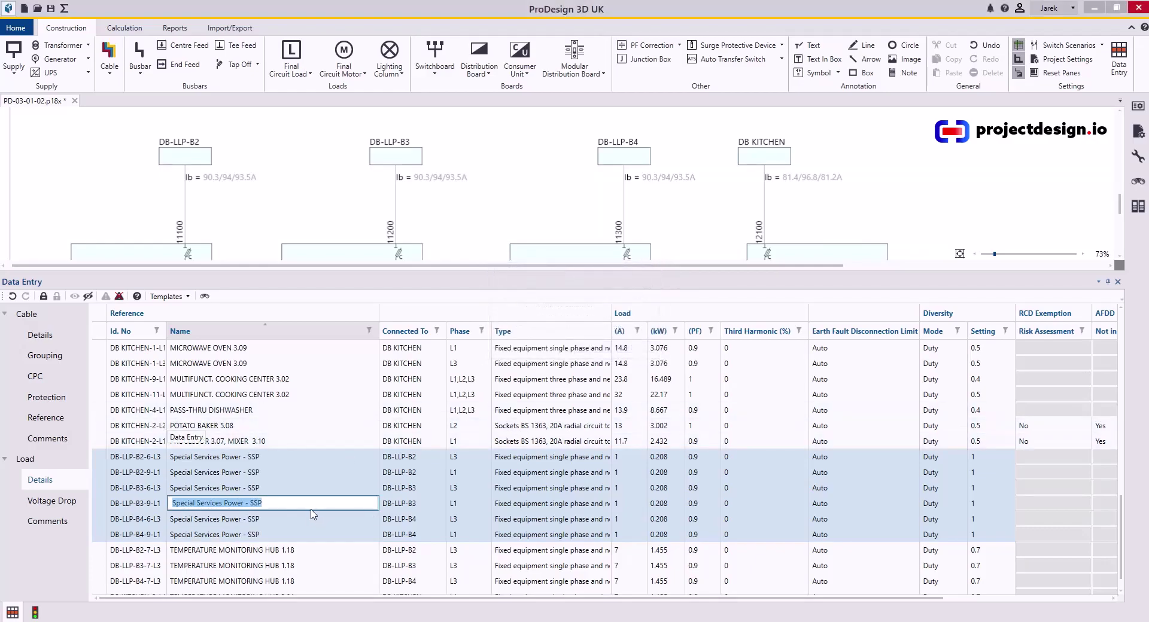
{"action": "scroll", "coordinate": [311, 518], "scroll_direction": "down", "scroll_amount": 1}
{"action": "scroll", "coordinate": [311, 518], "scroll_direction": "up", "scroll_amount": 4}
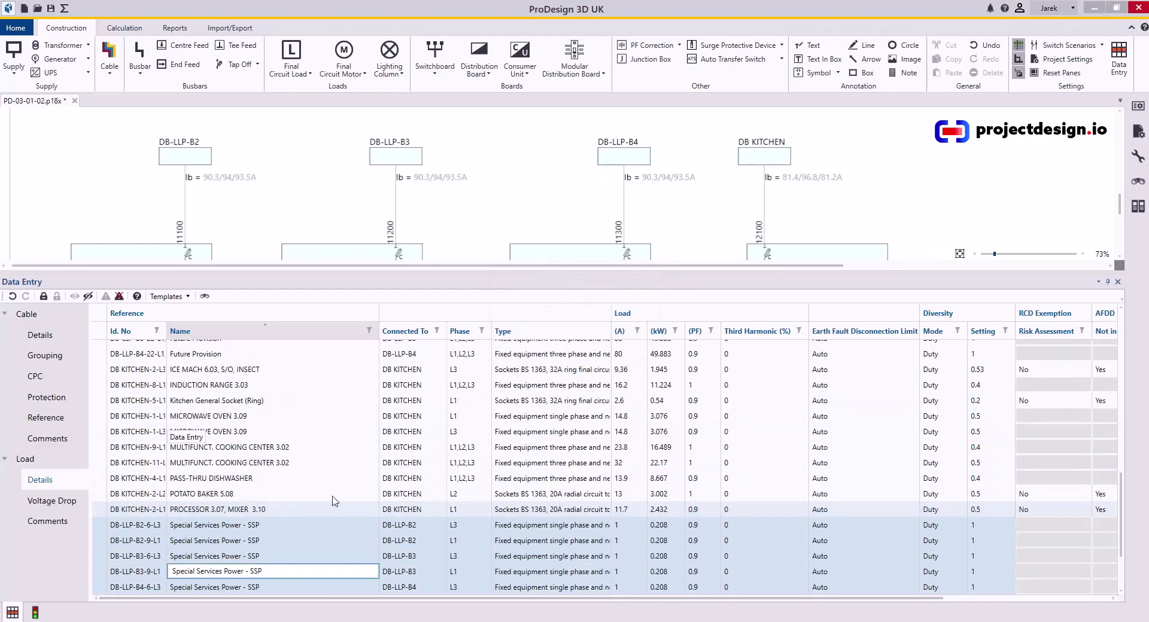